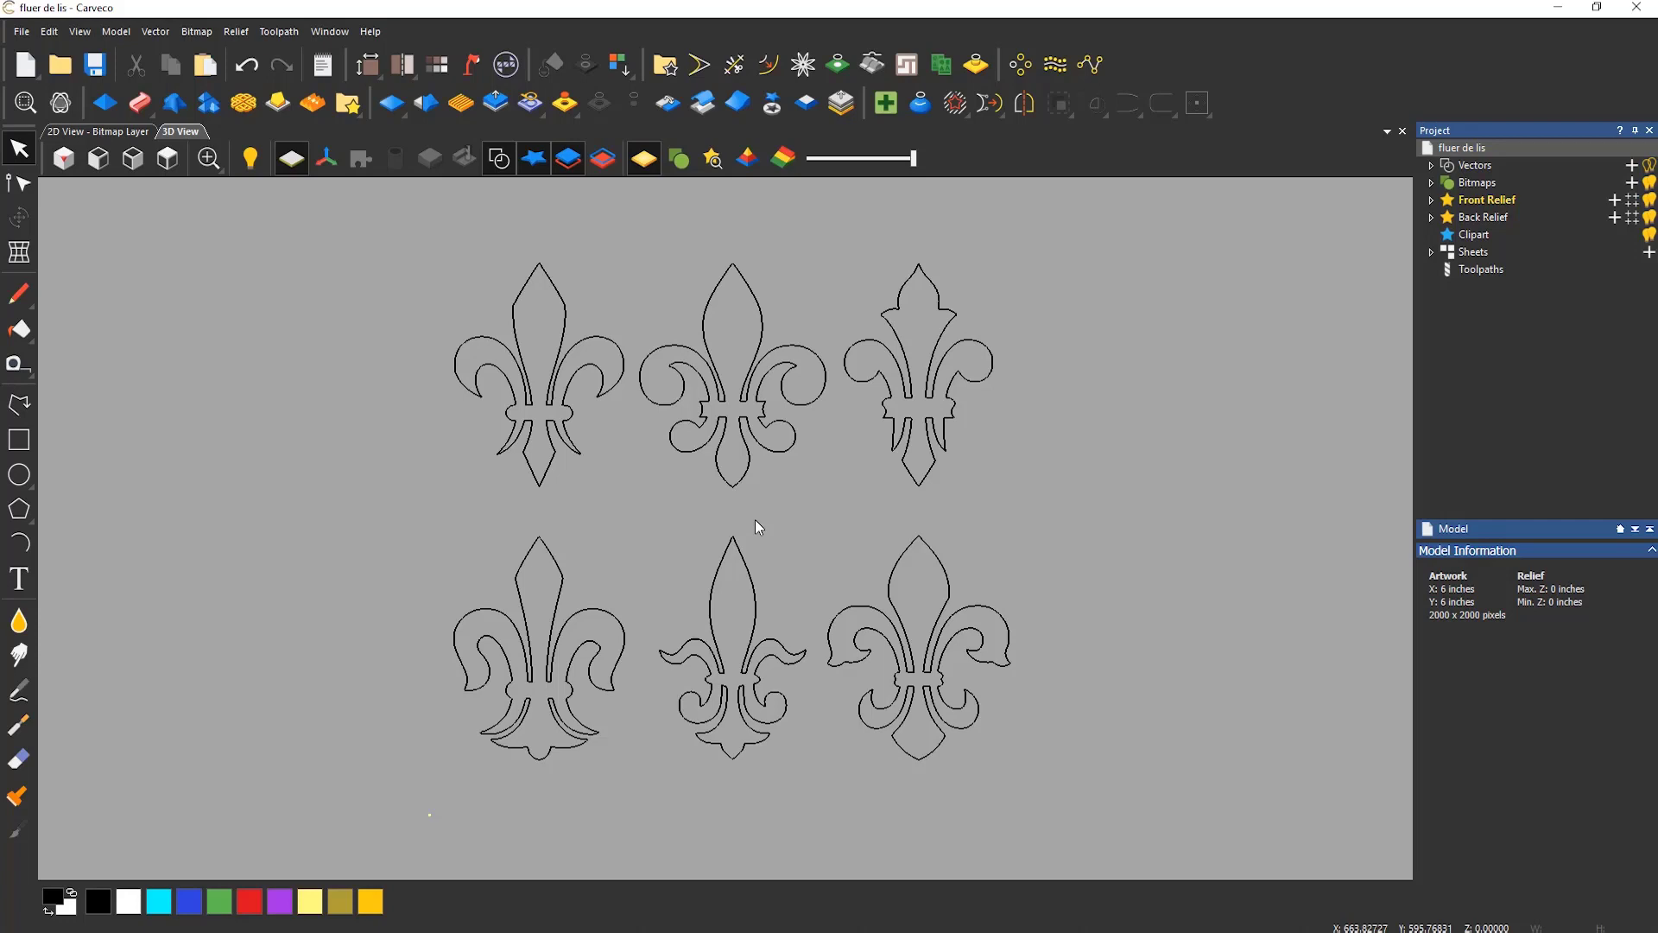
Step: Scale all the fleur-de-lis vectors to a width of 5 inches, maintaining the aspect ratio
{"action": "key", "text": "ctrl+a"}
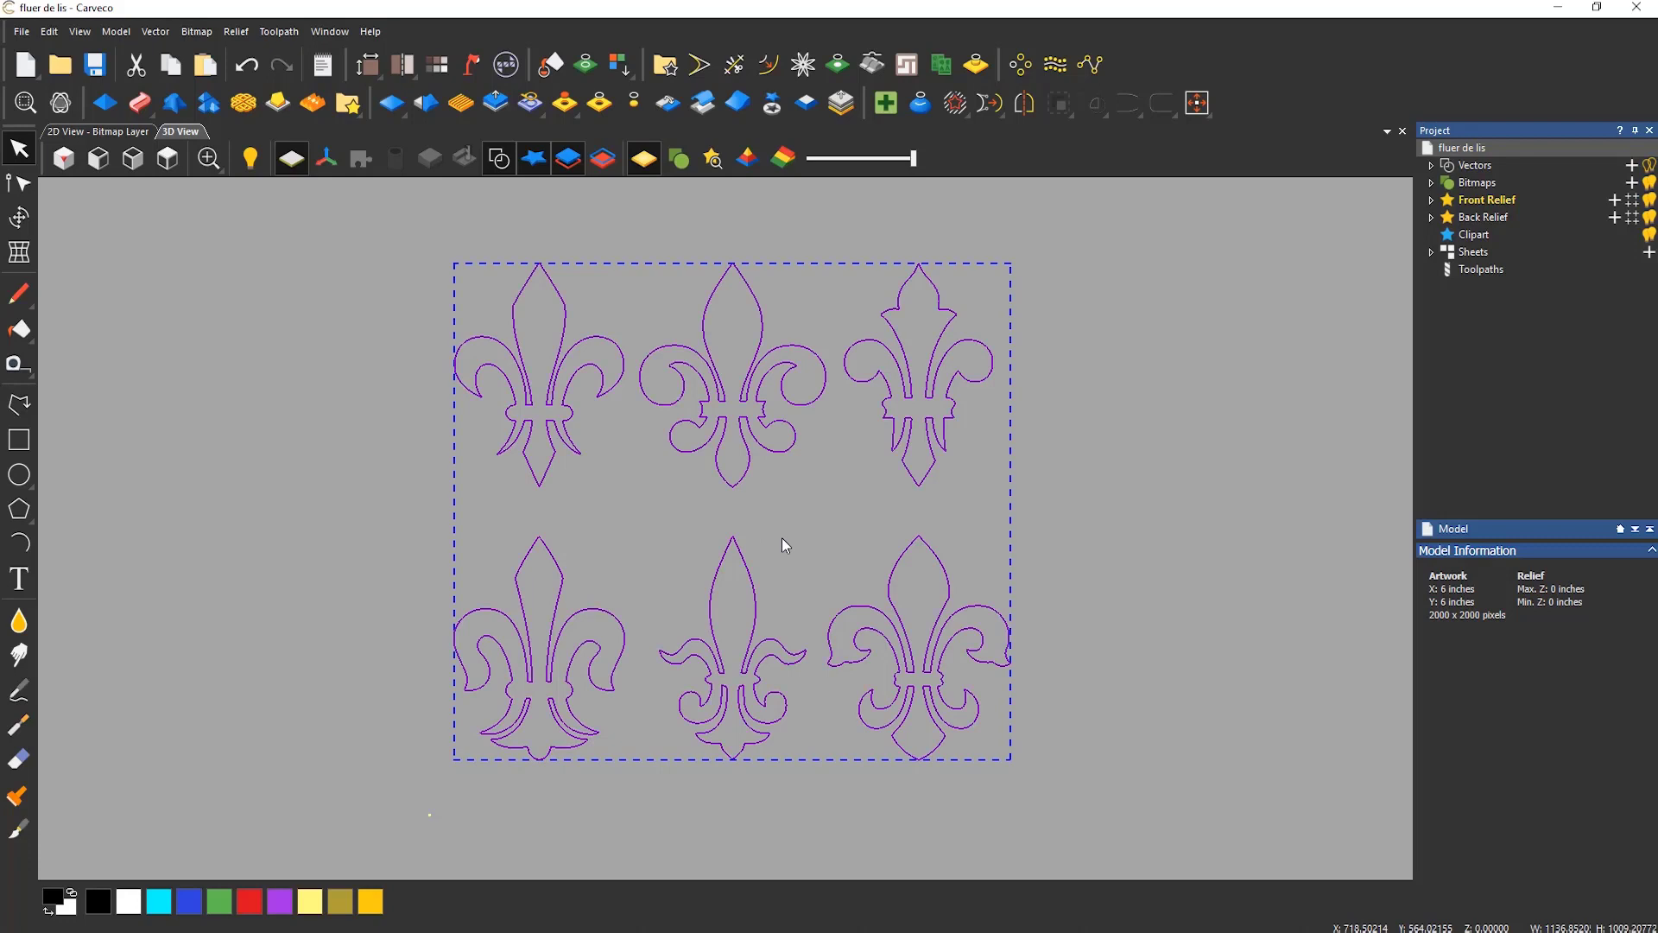
{"action": "left_click", "coordinate": [22, 229]}
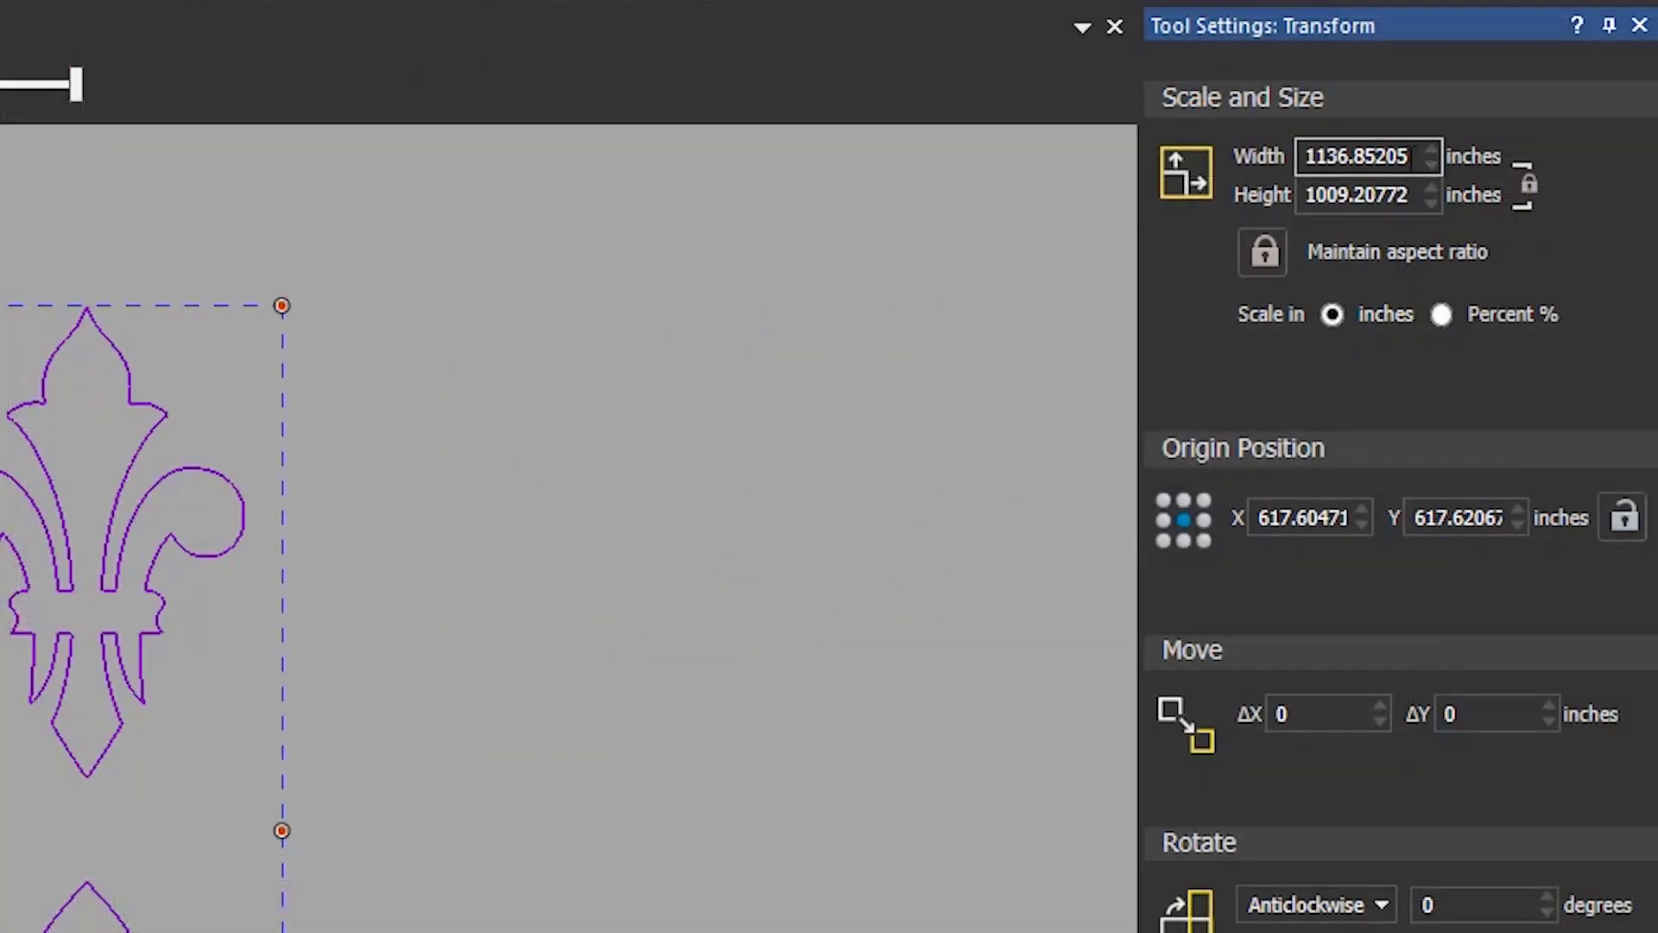
{"action": "left_click", "coordinate": [1413, 156]}
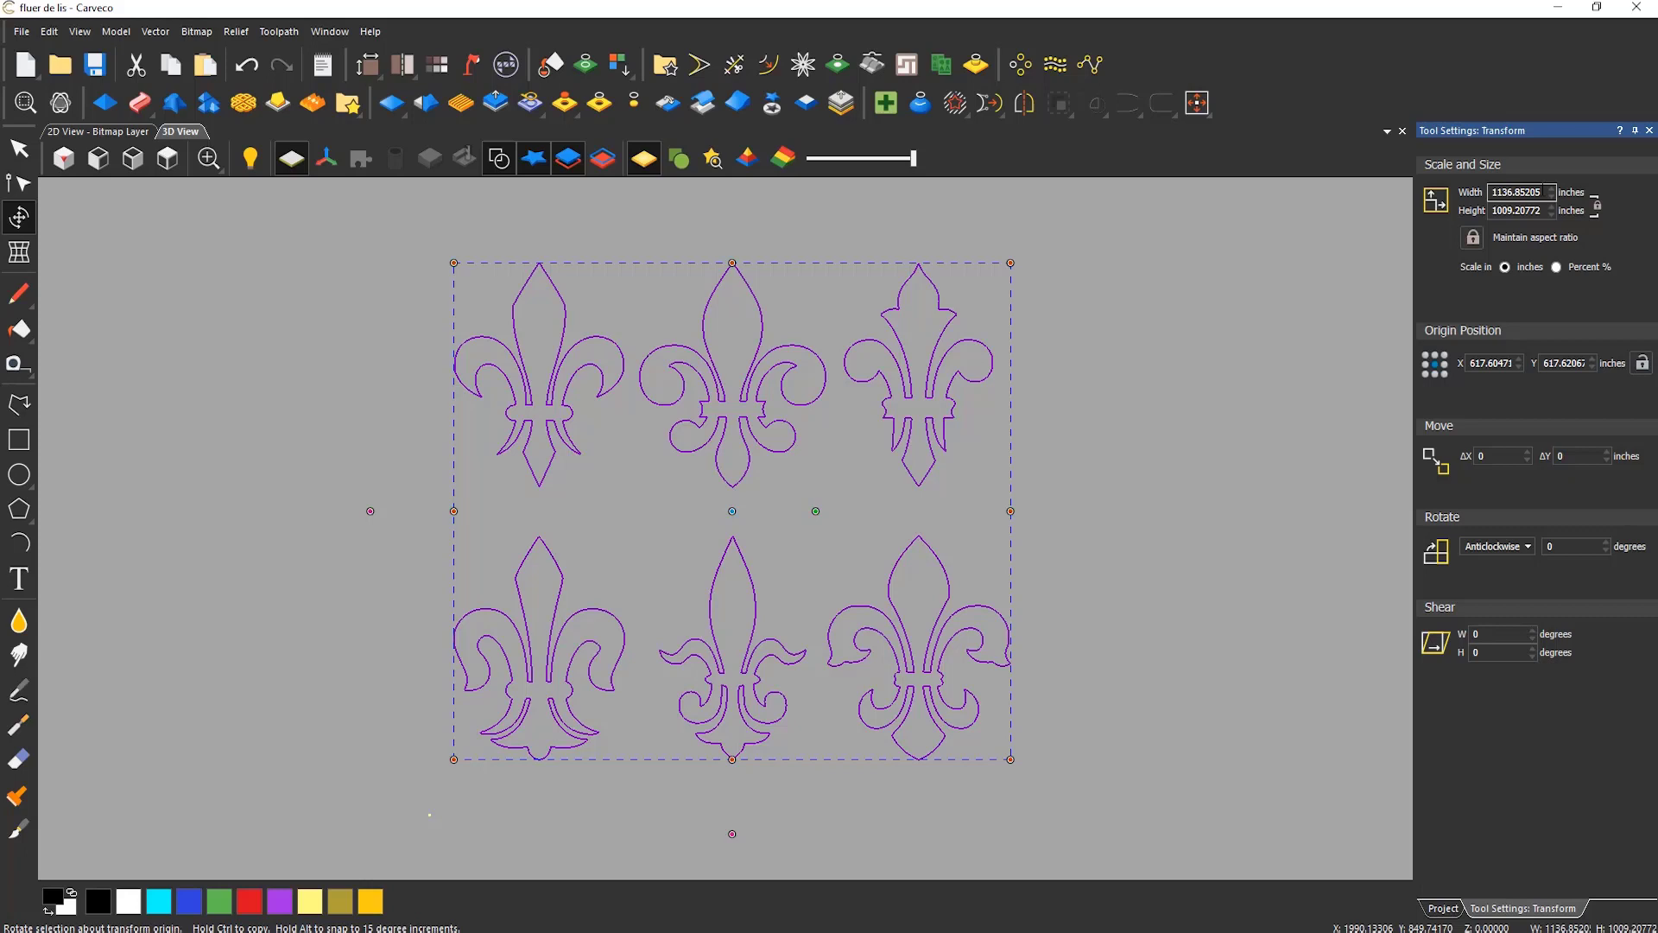
{"action": "left_click_drag", "start_coordinate": [1546, 192], "coordinate": [1465, 195]}
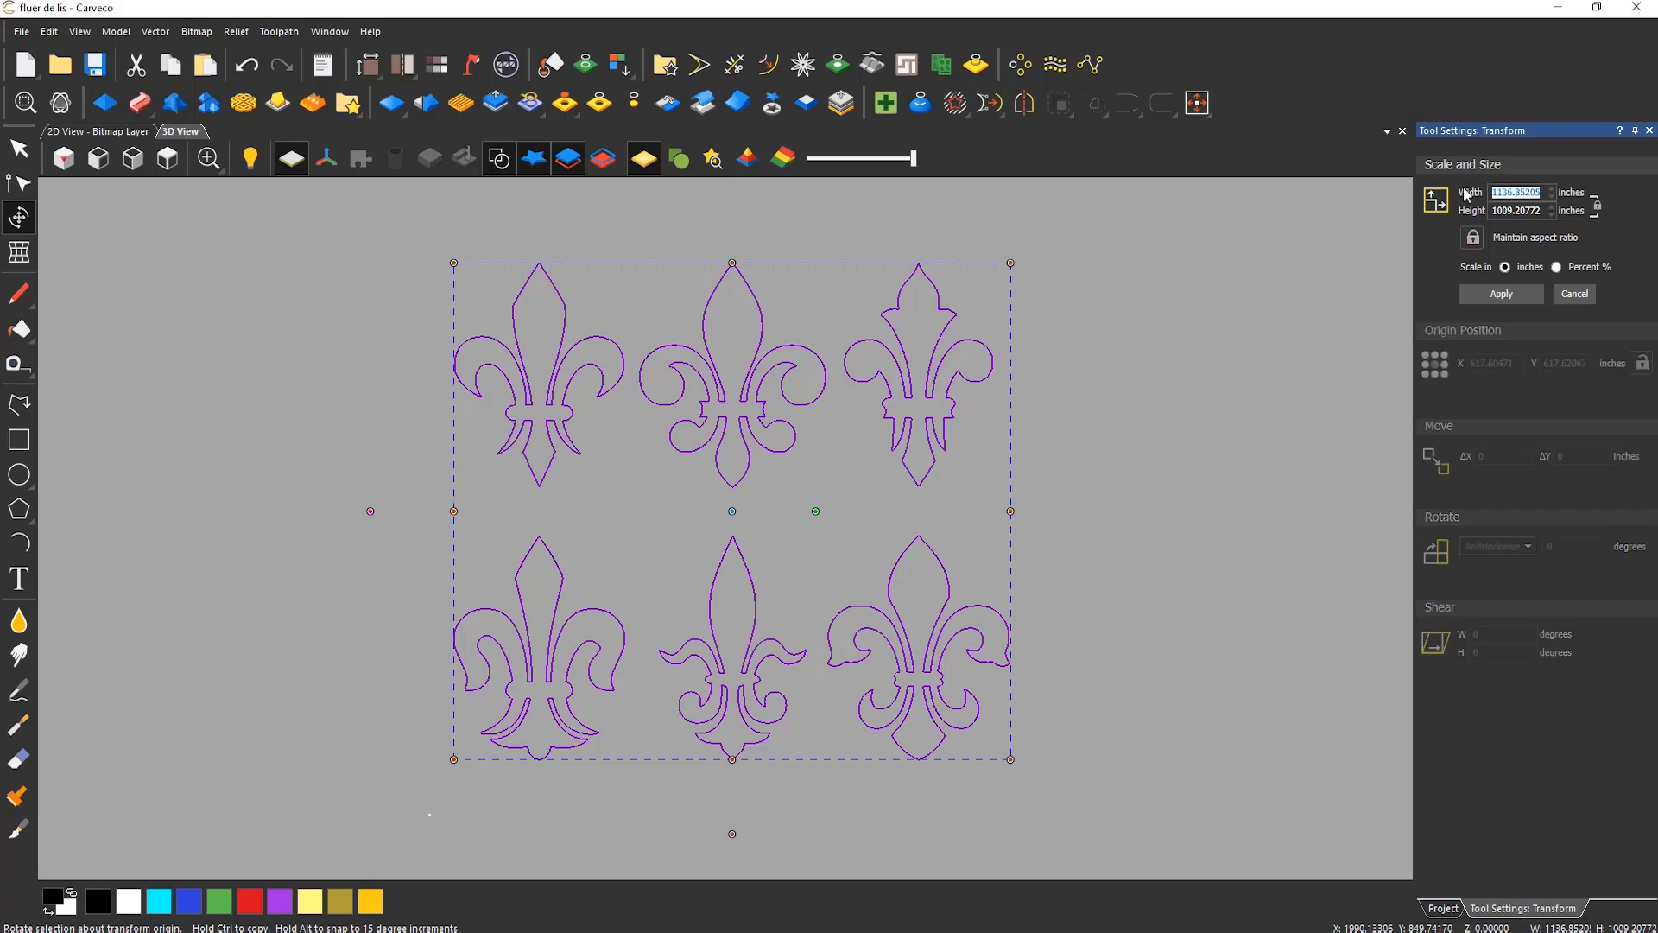
{"action": "type", "text": "5"}
{"action": "left_click", "coordinate": [1478, 248]}
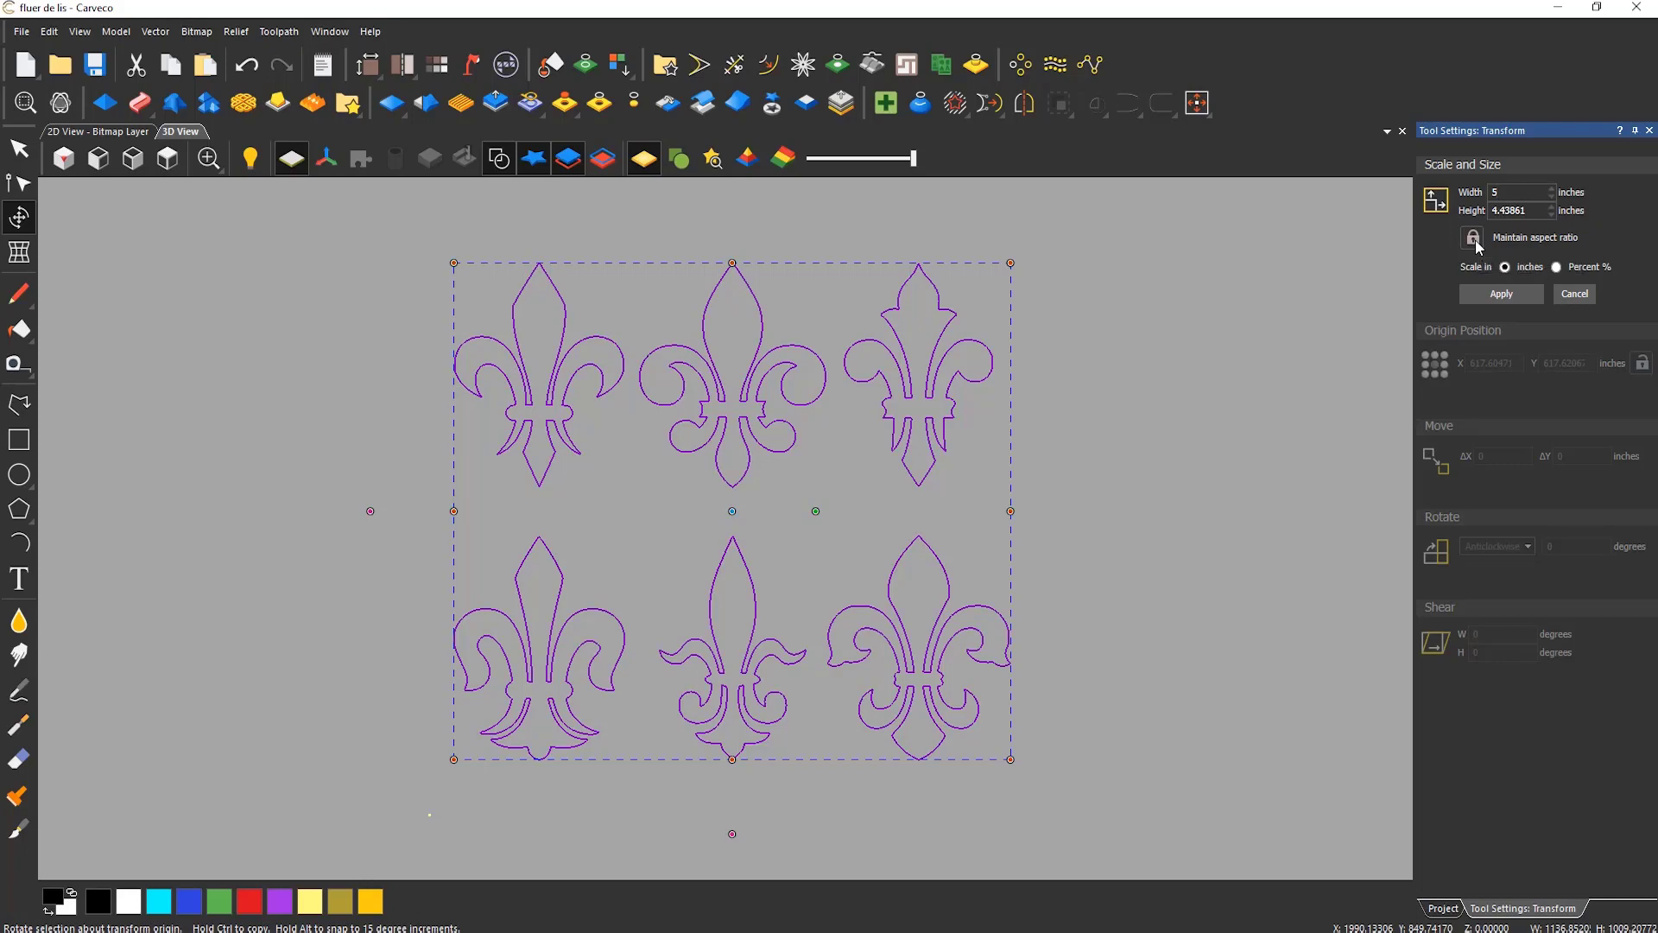
{"action": "left_click", "coordinate": [1479, 248]}
{"action": "left_click", "coordinate": [1508, 294]}
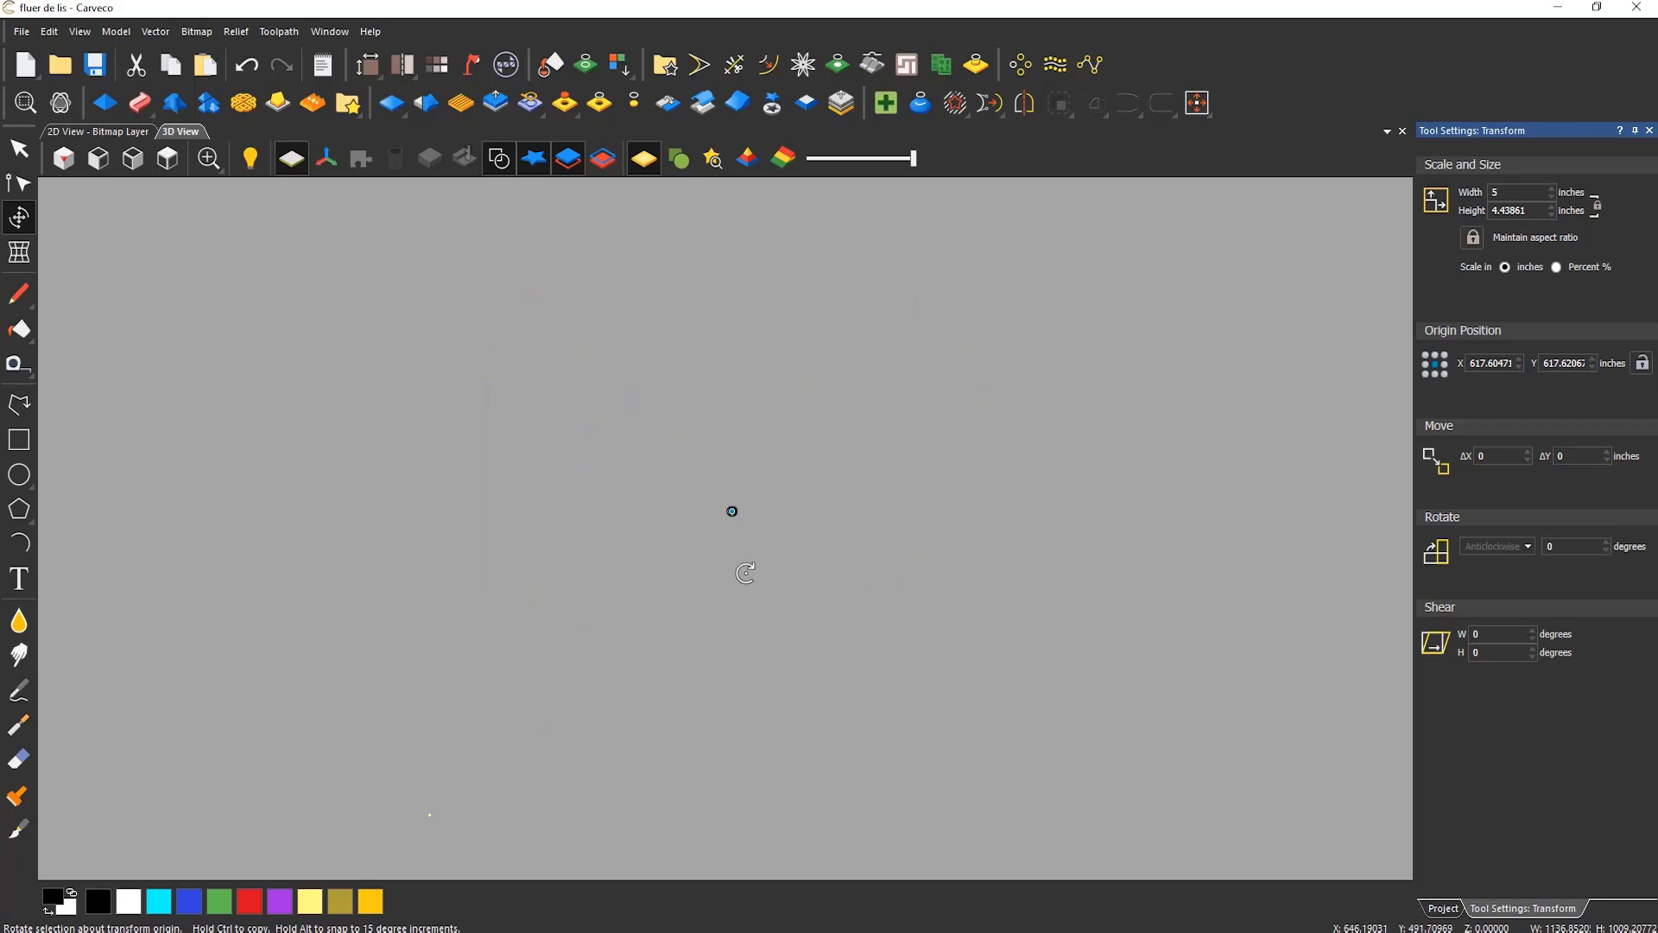
Step: Centre the scaled fleur-de-lis group in the model
{"action": "key", "text": "Escape"}
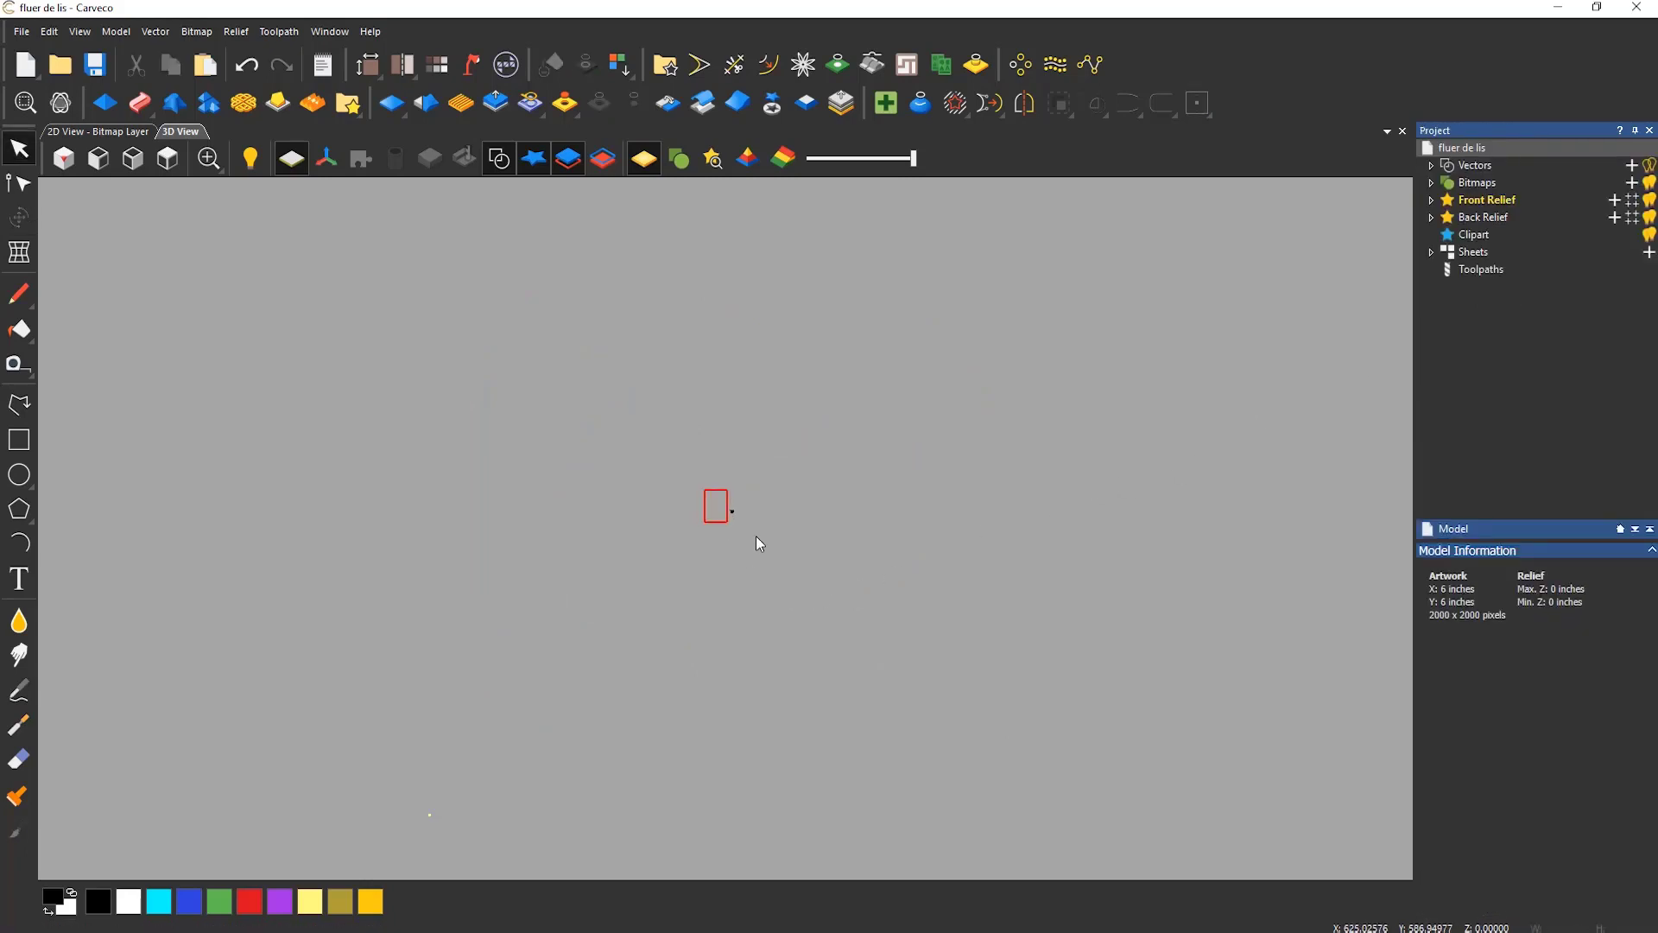
{"action": "left_click", "coordinate": [761, 544]}
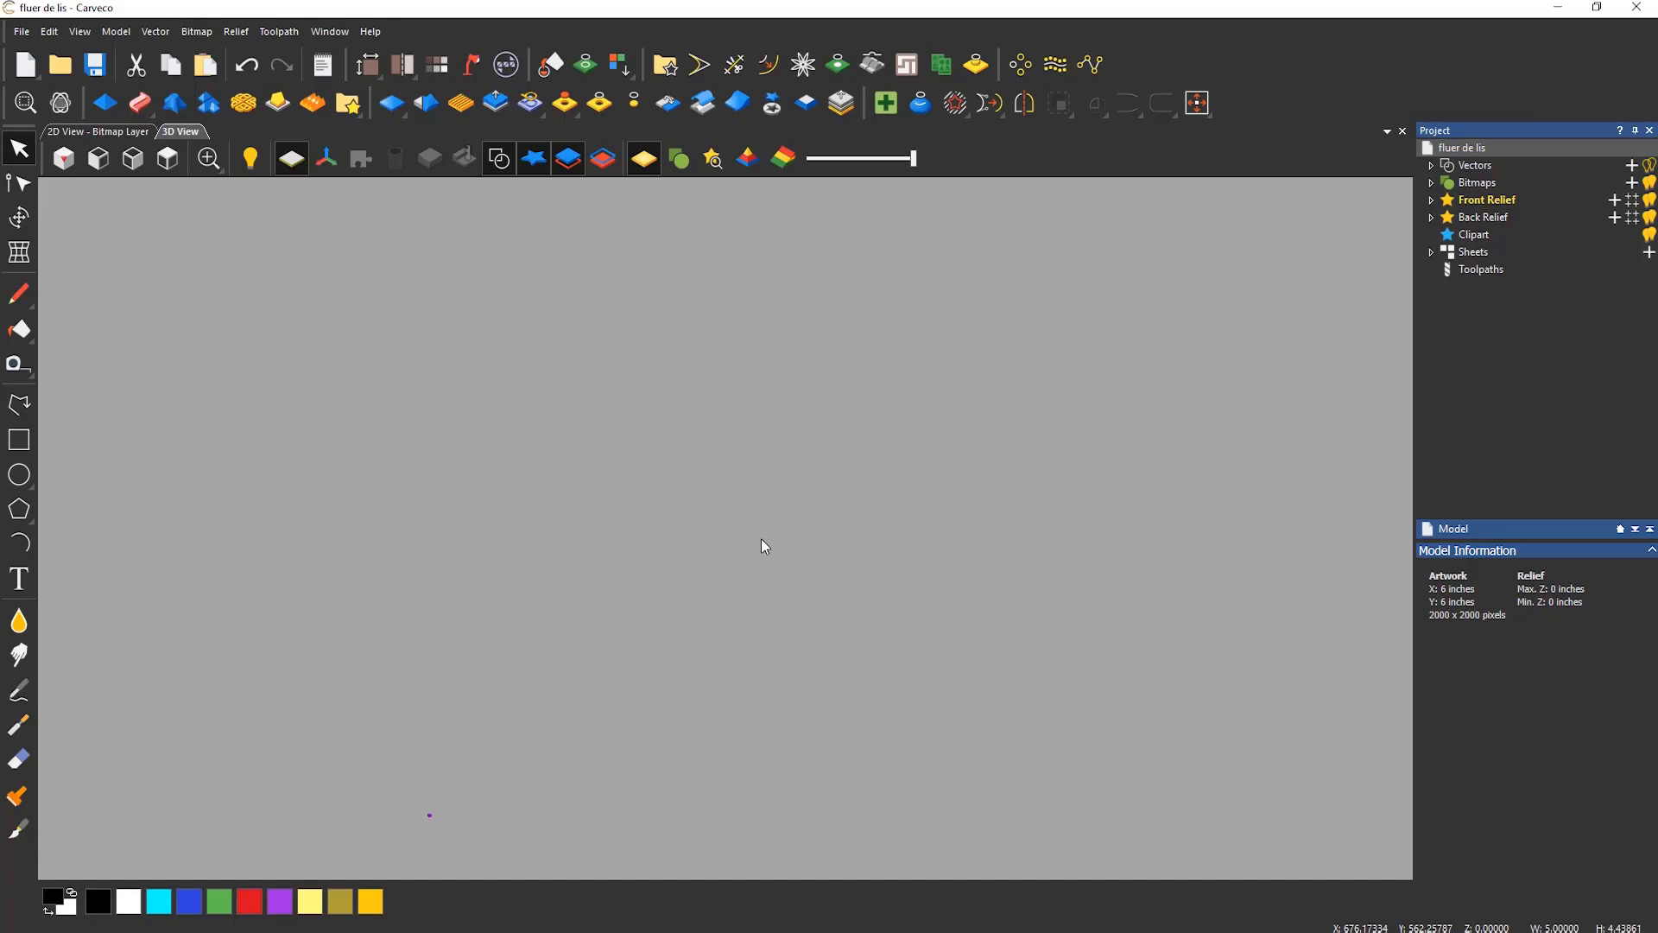
{"action": "left_click", "coordinate": [429, 812]}
{"action": "scroll", "coordinate": [436, 815], "scroll_direction": "up", "scroll_amount": 5}
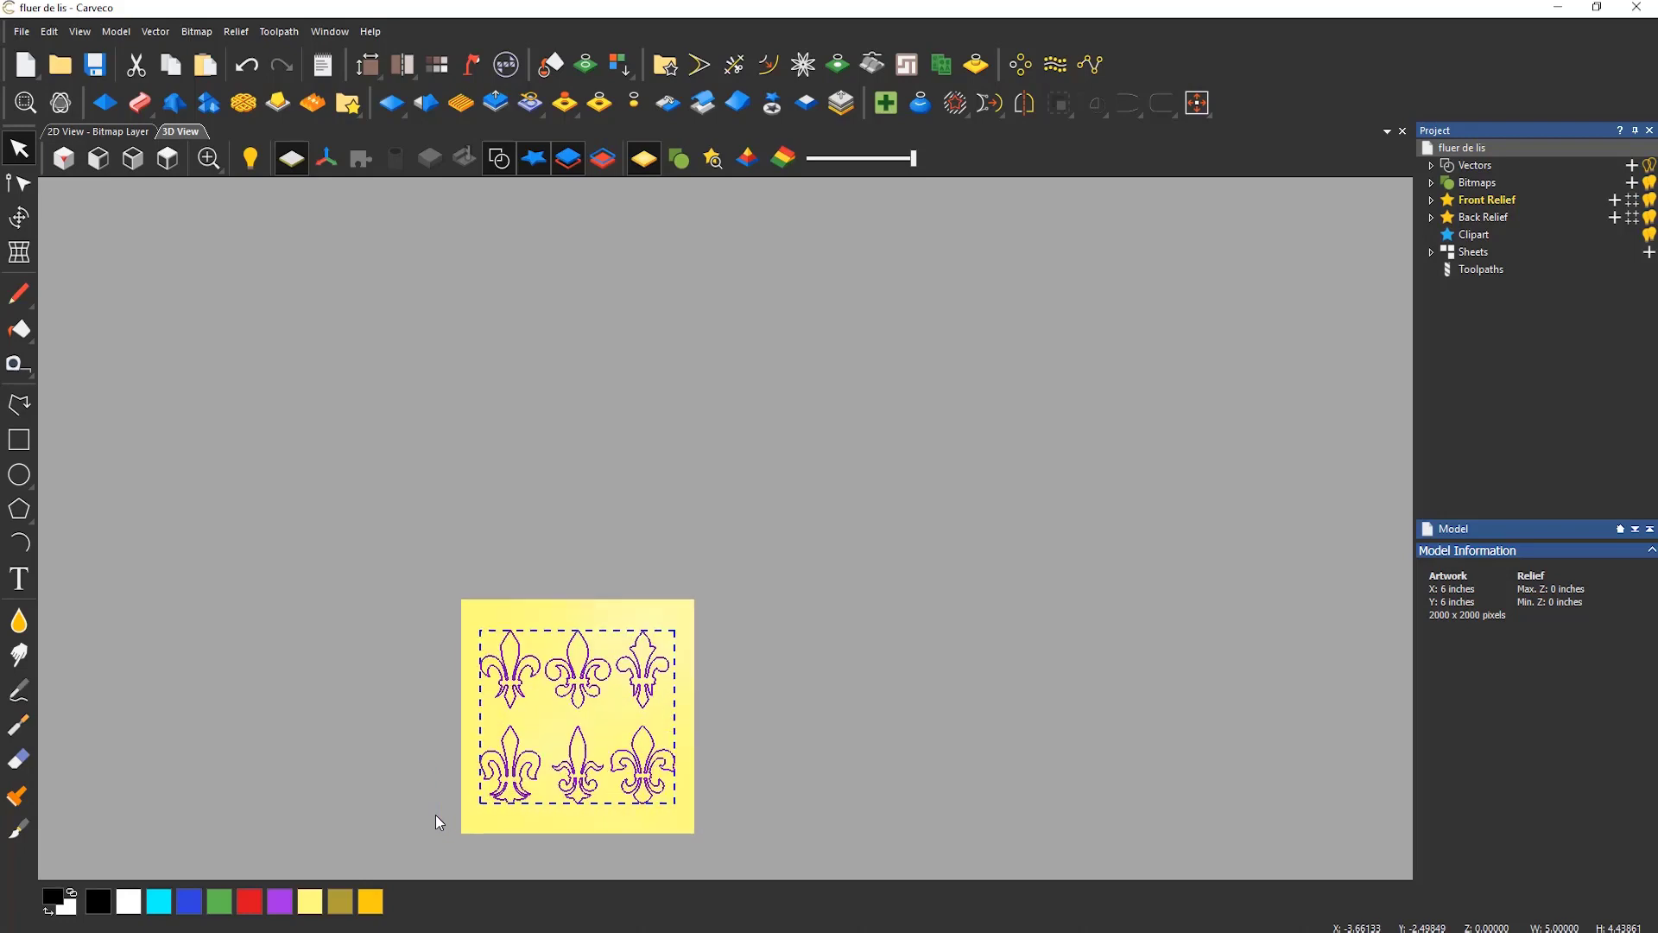
{"action": "scroll", "coordinate": [677, 842], "scroll_direction": "up", "scroll_amount": 3}
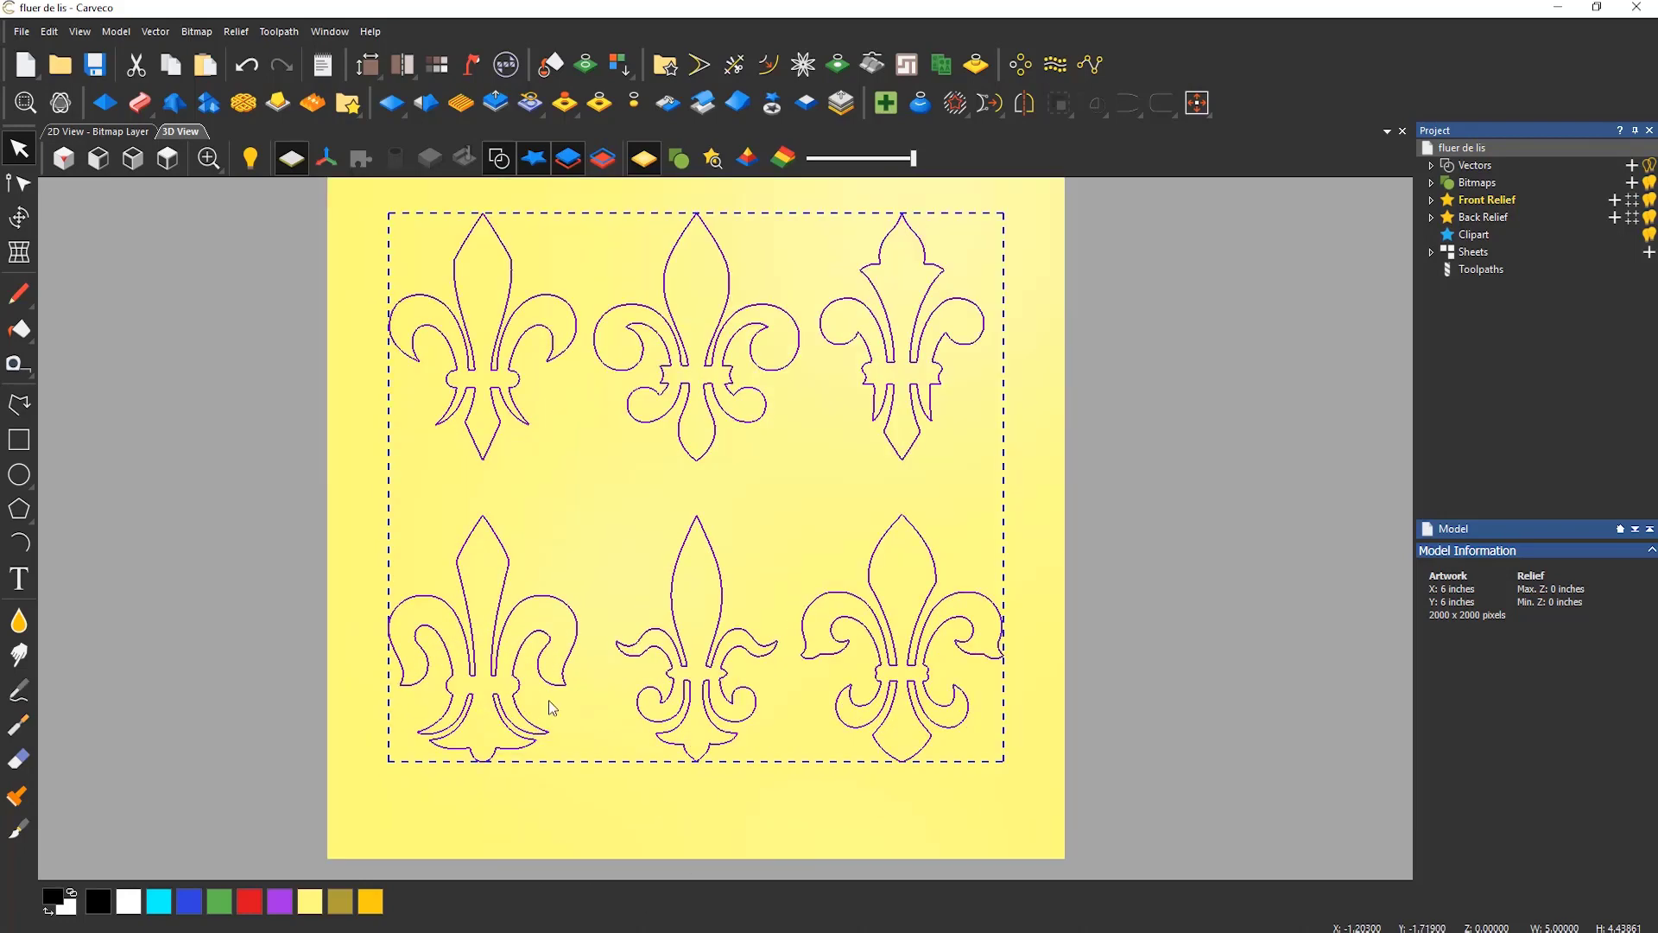
{"action": "left_click", "coordinate": [612, 492]}
{"action": "middle_click_drag", "start_coordinate": [612, 491], "coordinate": [650, 512]}
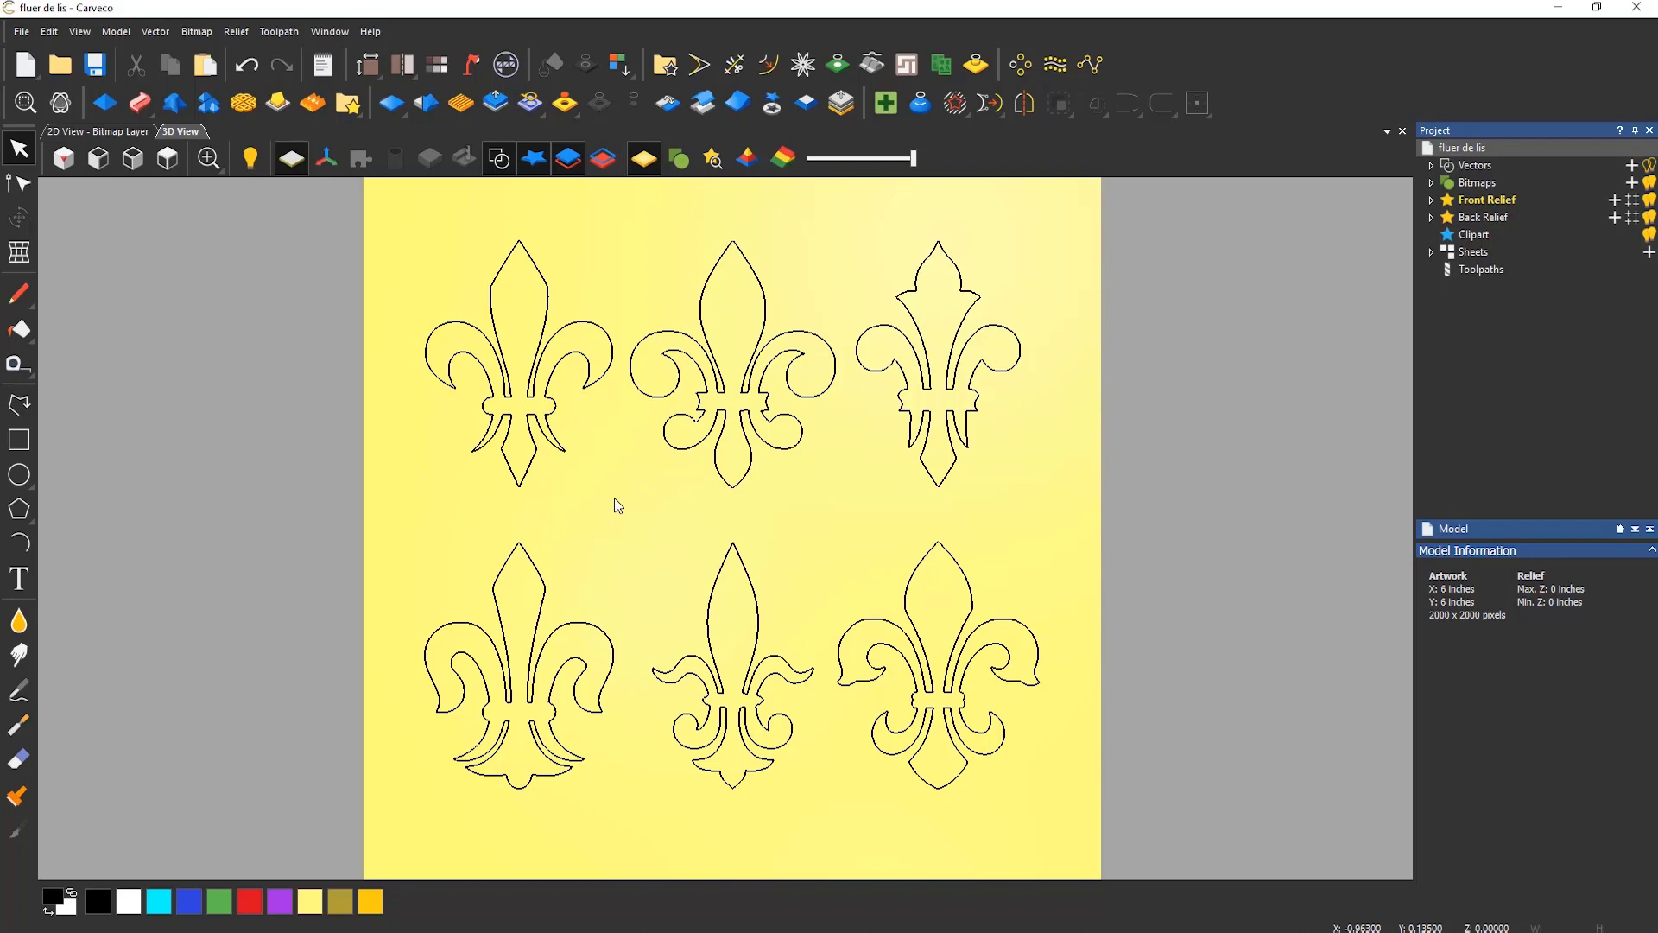
Step: Ungroup all the fleur-de-lis vectors, including any subgroups, into individual vectors
{"action": "left_click", "coordinate": [922, 444]}
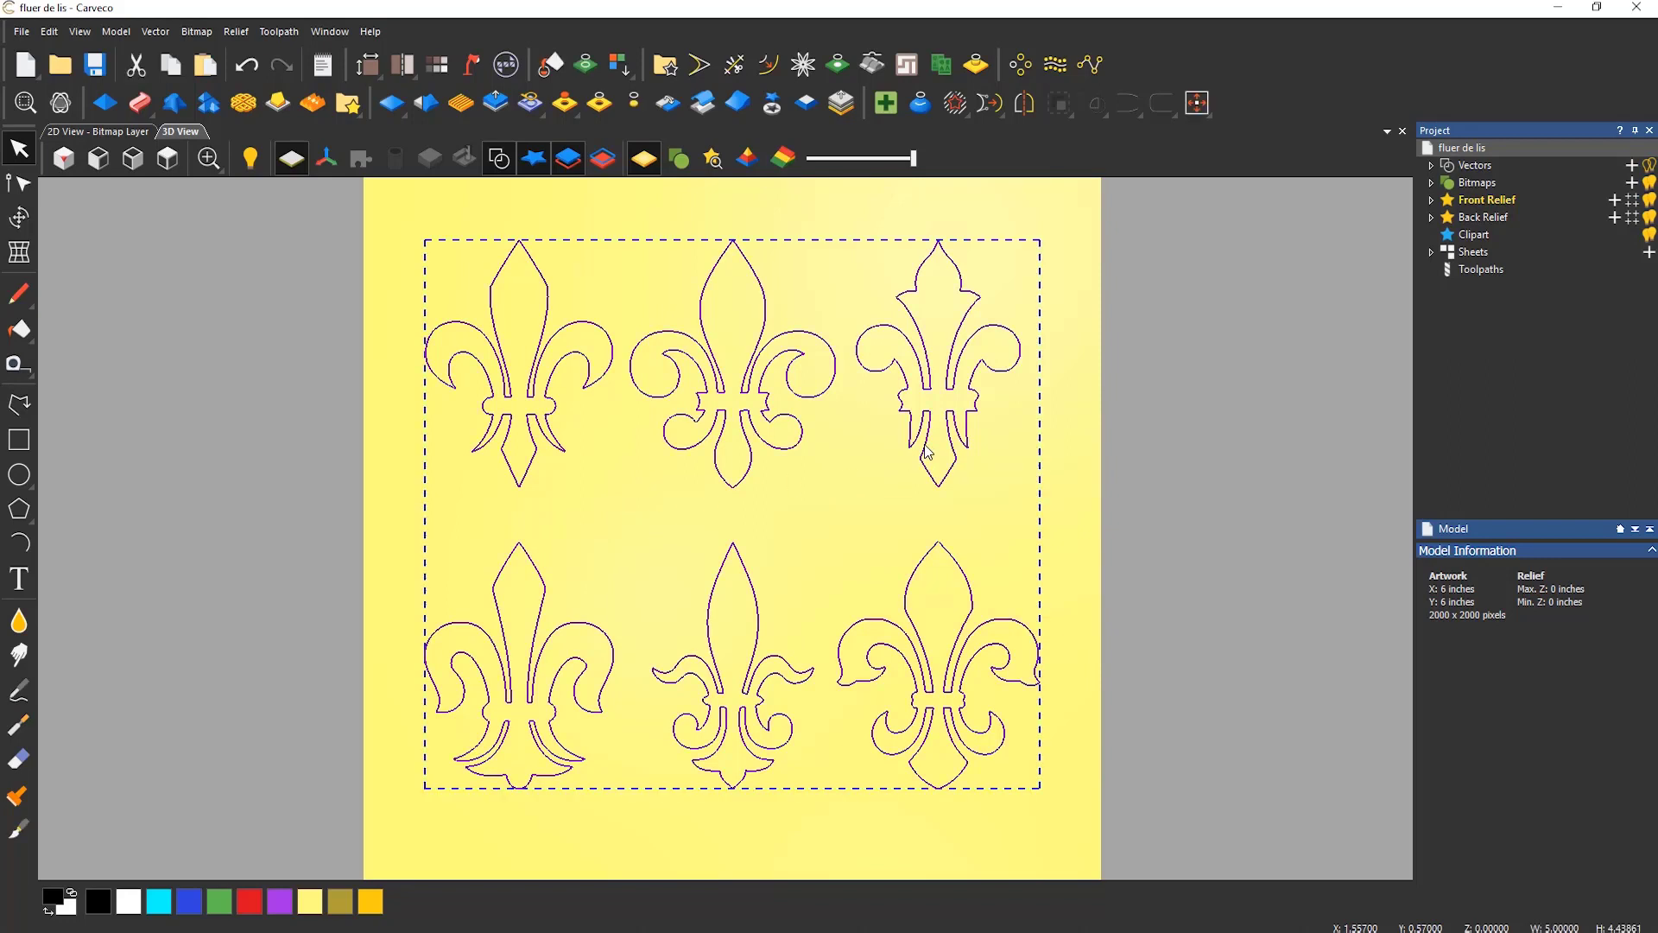
{"action": "right_click", "coordinate": [924, 444]}
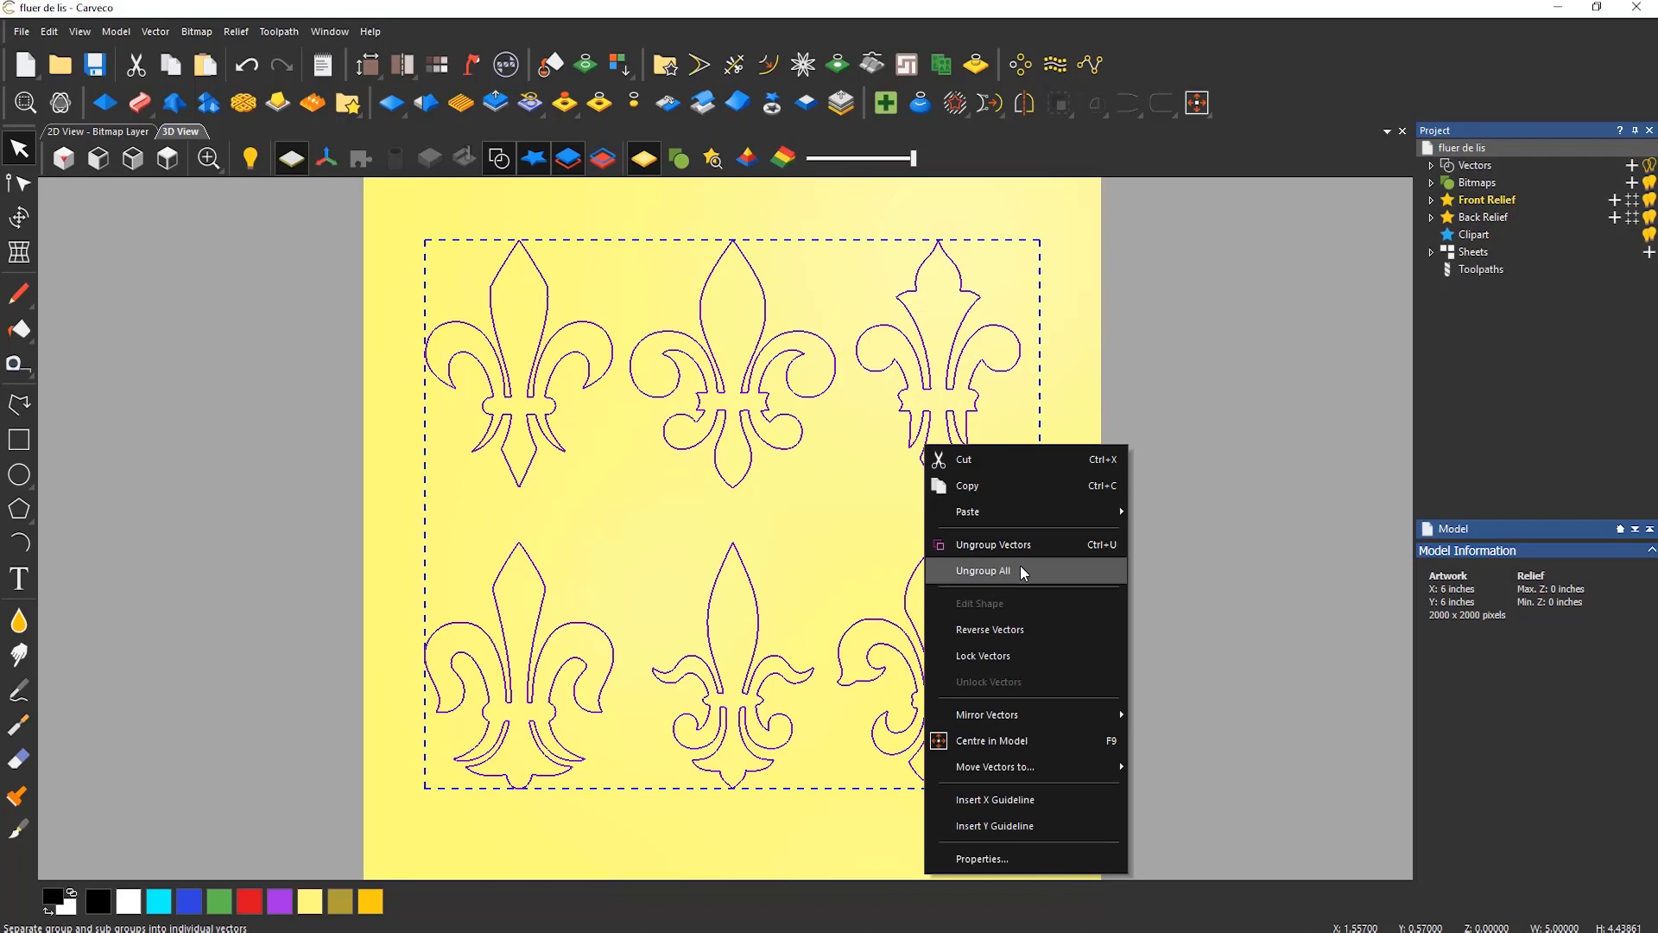
{"action": "left_click", "coordinate": [1019, 570]}
{"action": "left_click", "coordinate": [997, 506]}
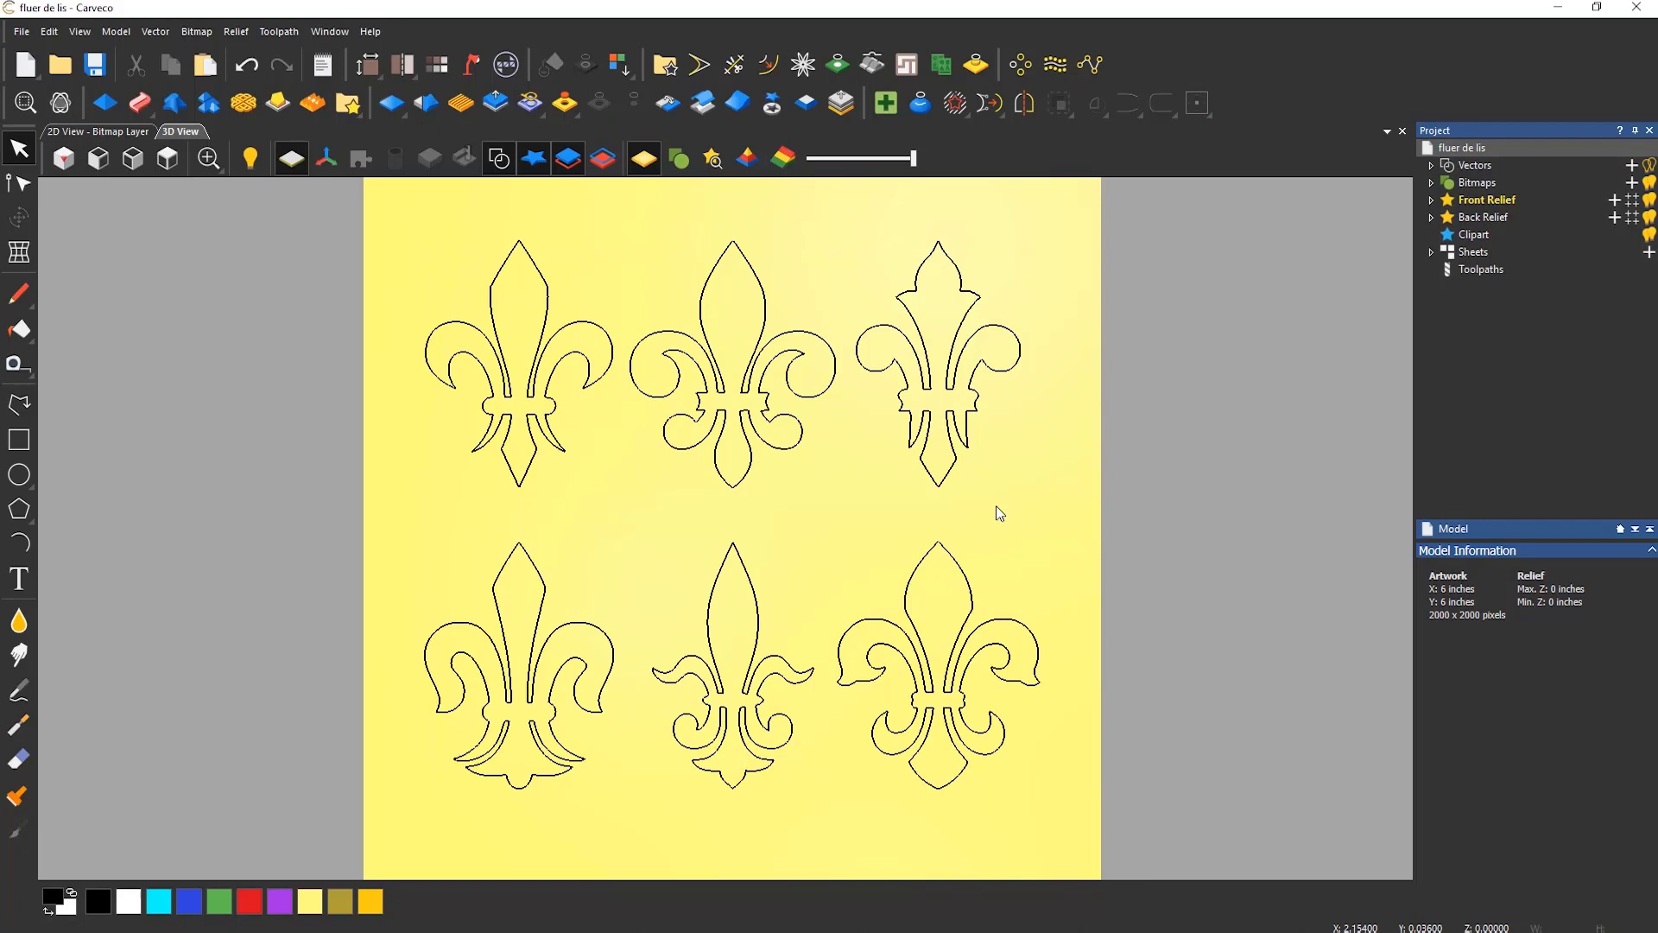
Step: Delete the three upper fleurs-de-lis and the two outer lower ones, keeping only the lower middle one
{"action": "left_click_drag", "start_coordinate": [1030, 416], "coordinate": [515, 462]}
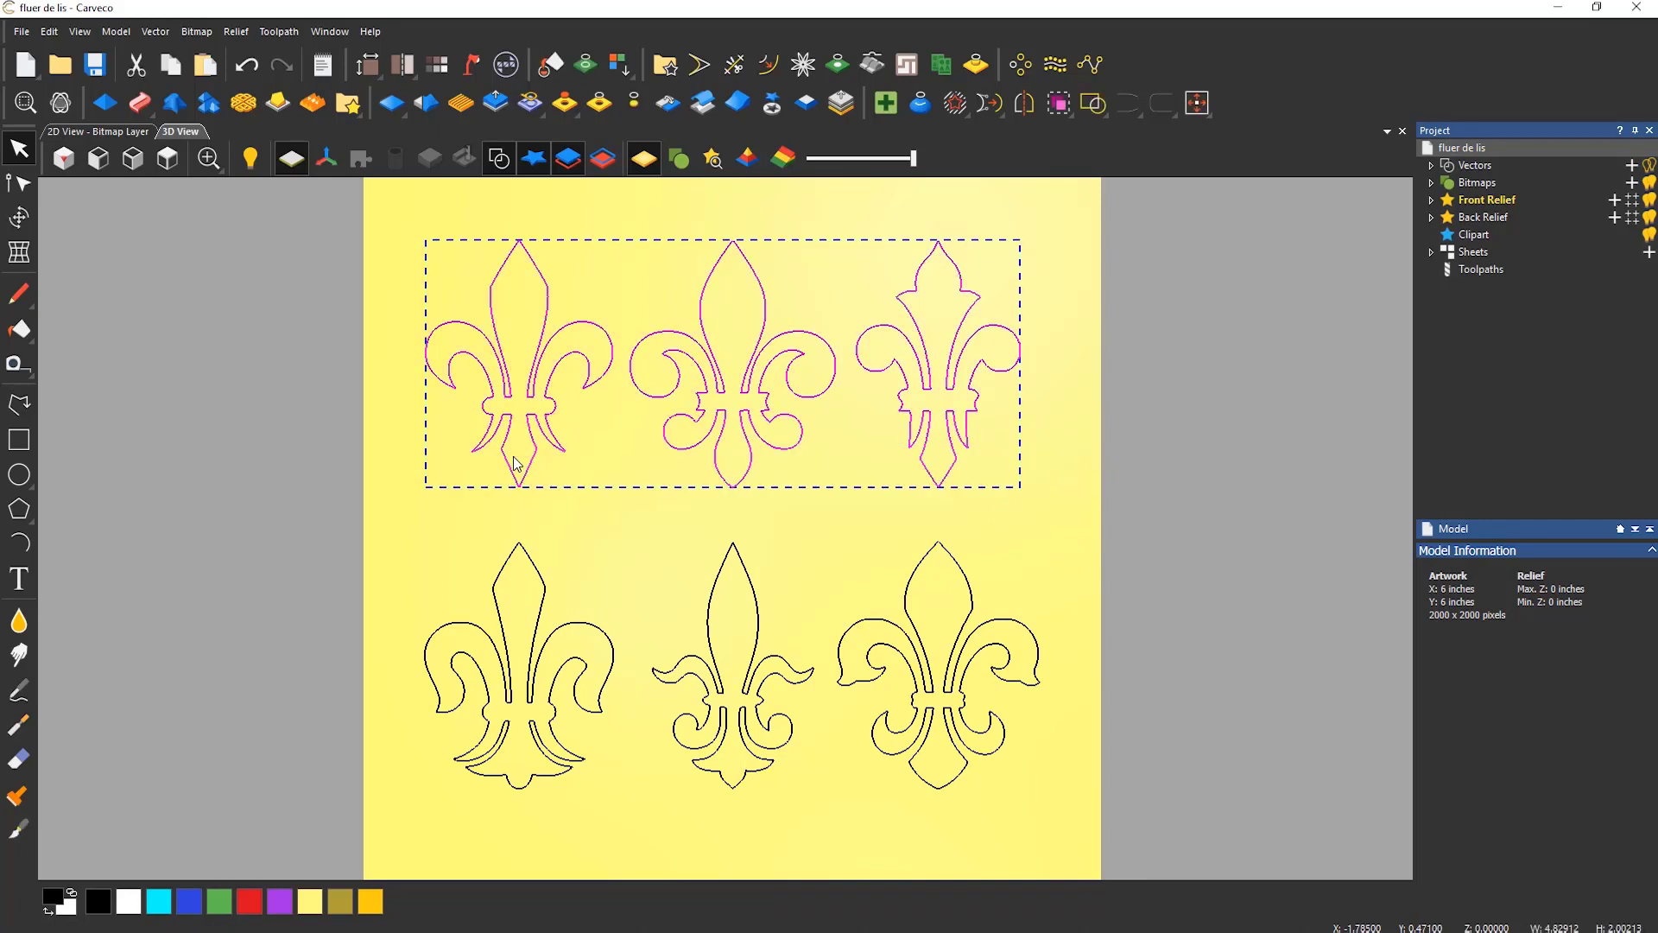
{"action": "key", "text": "Delete"}
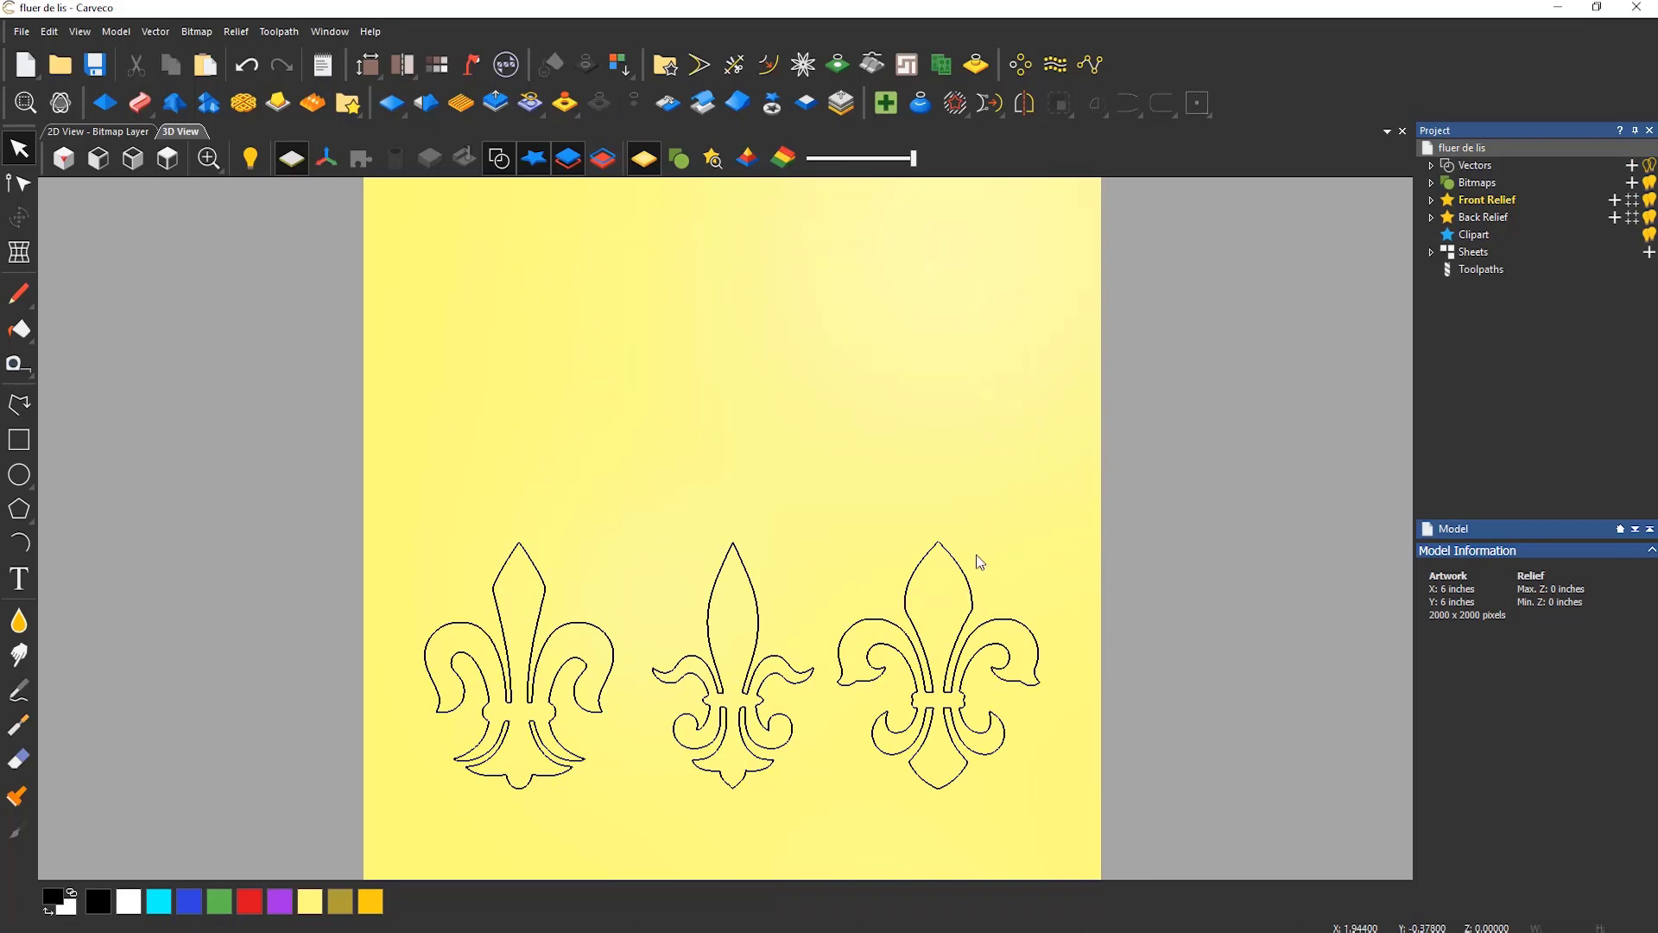
{"action": "left_click", "coordinate": [965, 571]}
{"action": "key", "text": "Delete"}
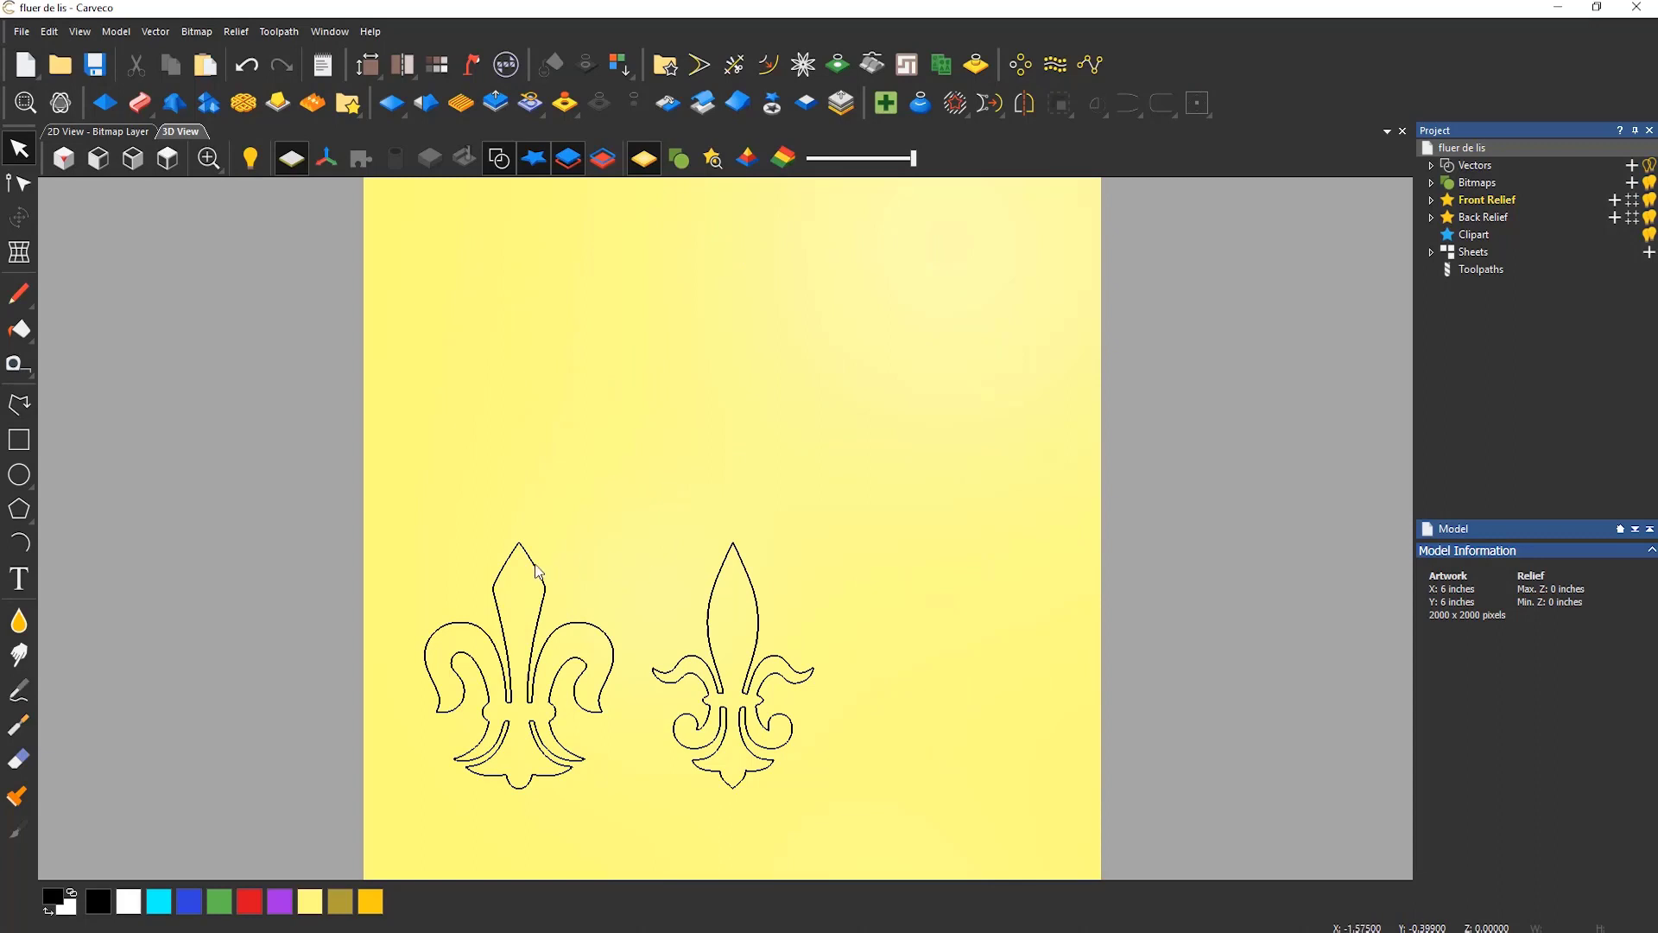
{"action": "left_click", "coordinate": [540, 570]}
{"action": "key", "text": "Delete"}
Step: Move the remaining fleur-de-lis to the model's centre and enlarge it proportionally about its centre to about 2.07 by 3.14 inches
{"action": "left_click", "coordinate": [719, 581]}
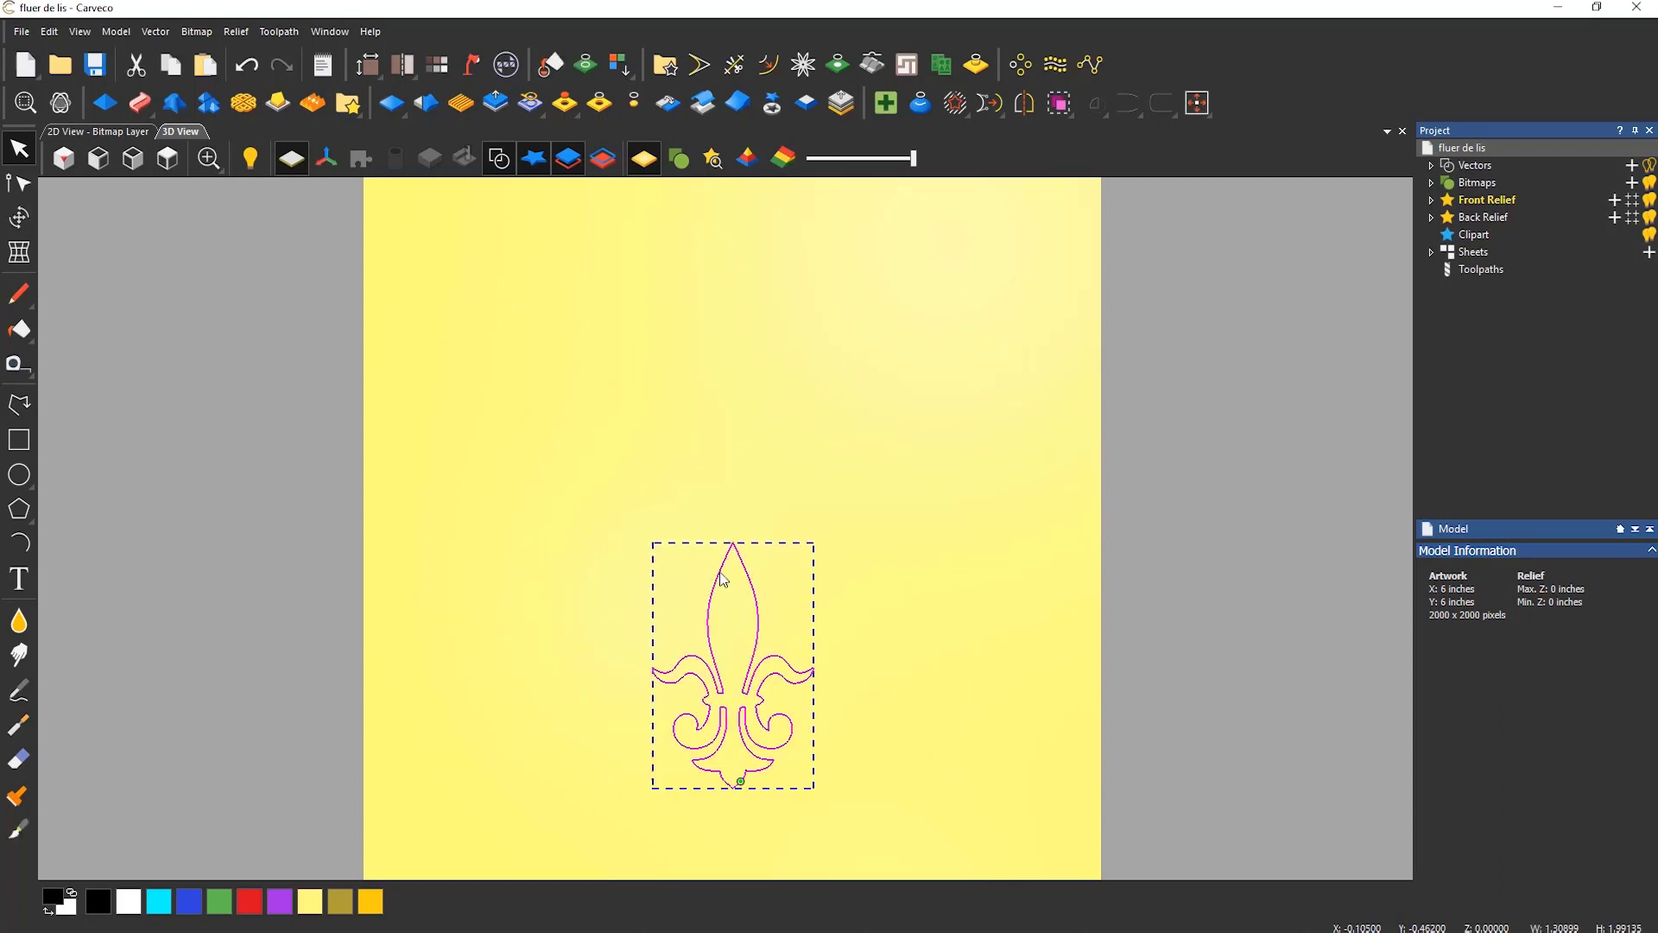
{"action": "left_click_drag", "start_coordinate": [723, 579], "coordinate": [722, 427]}
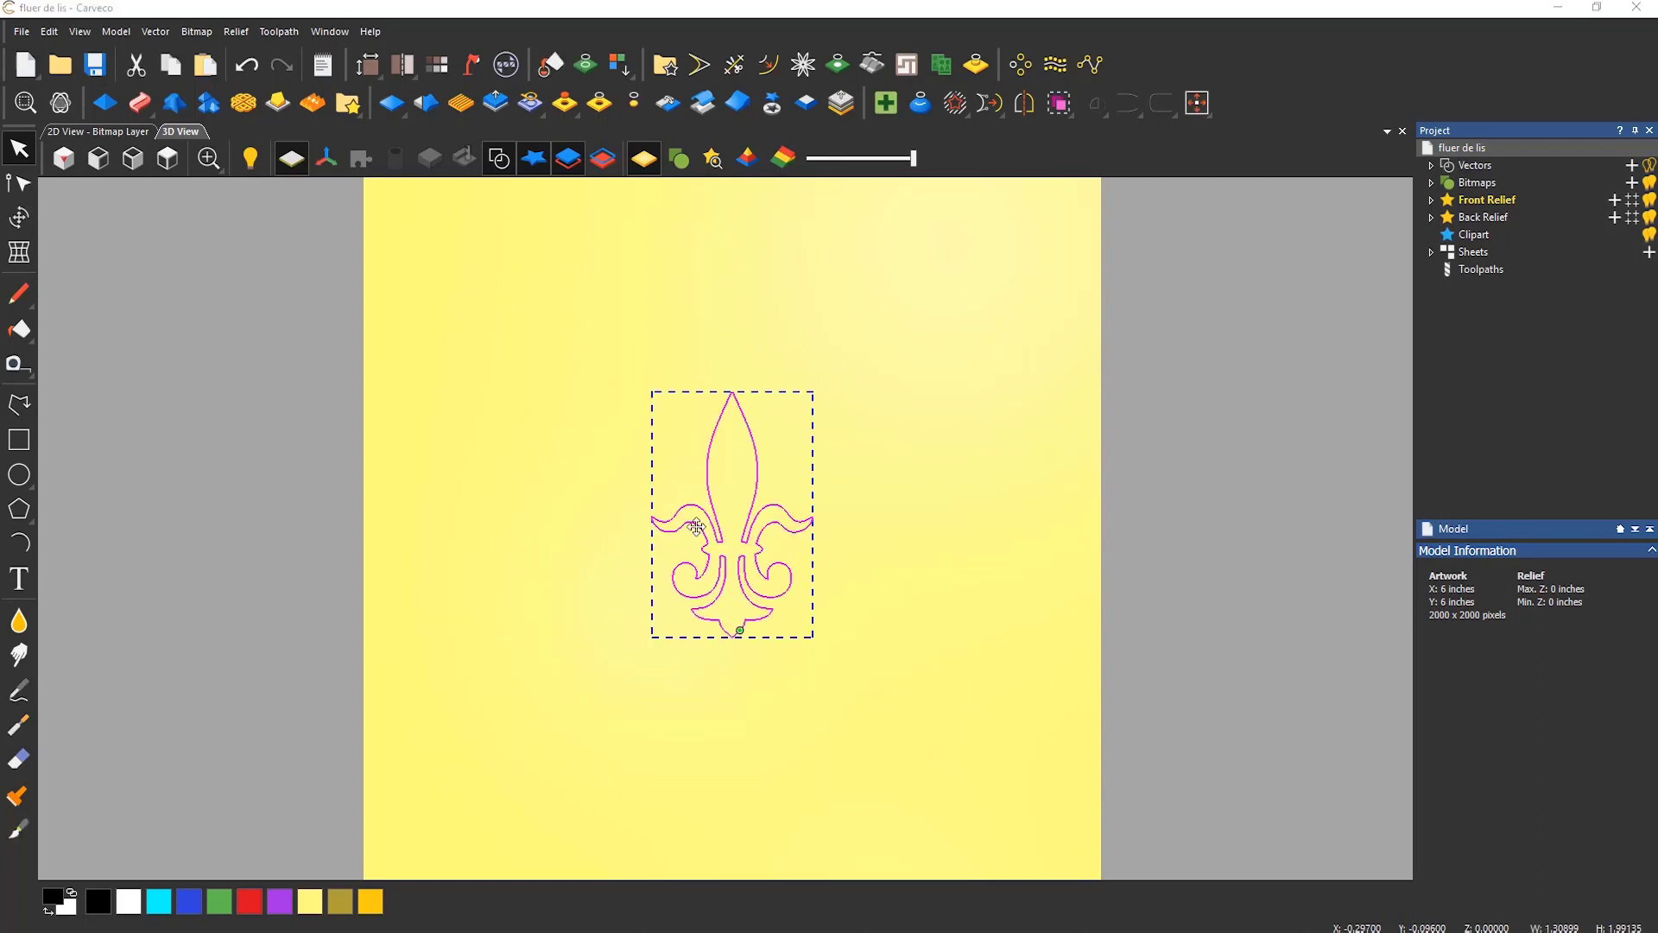
{"action": "left_click", "coordinate": [19, 217]}
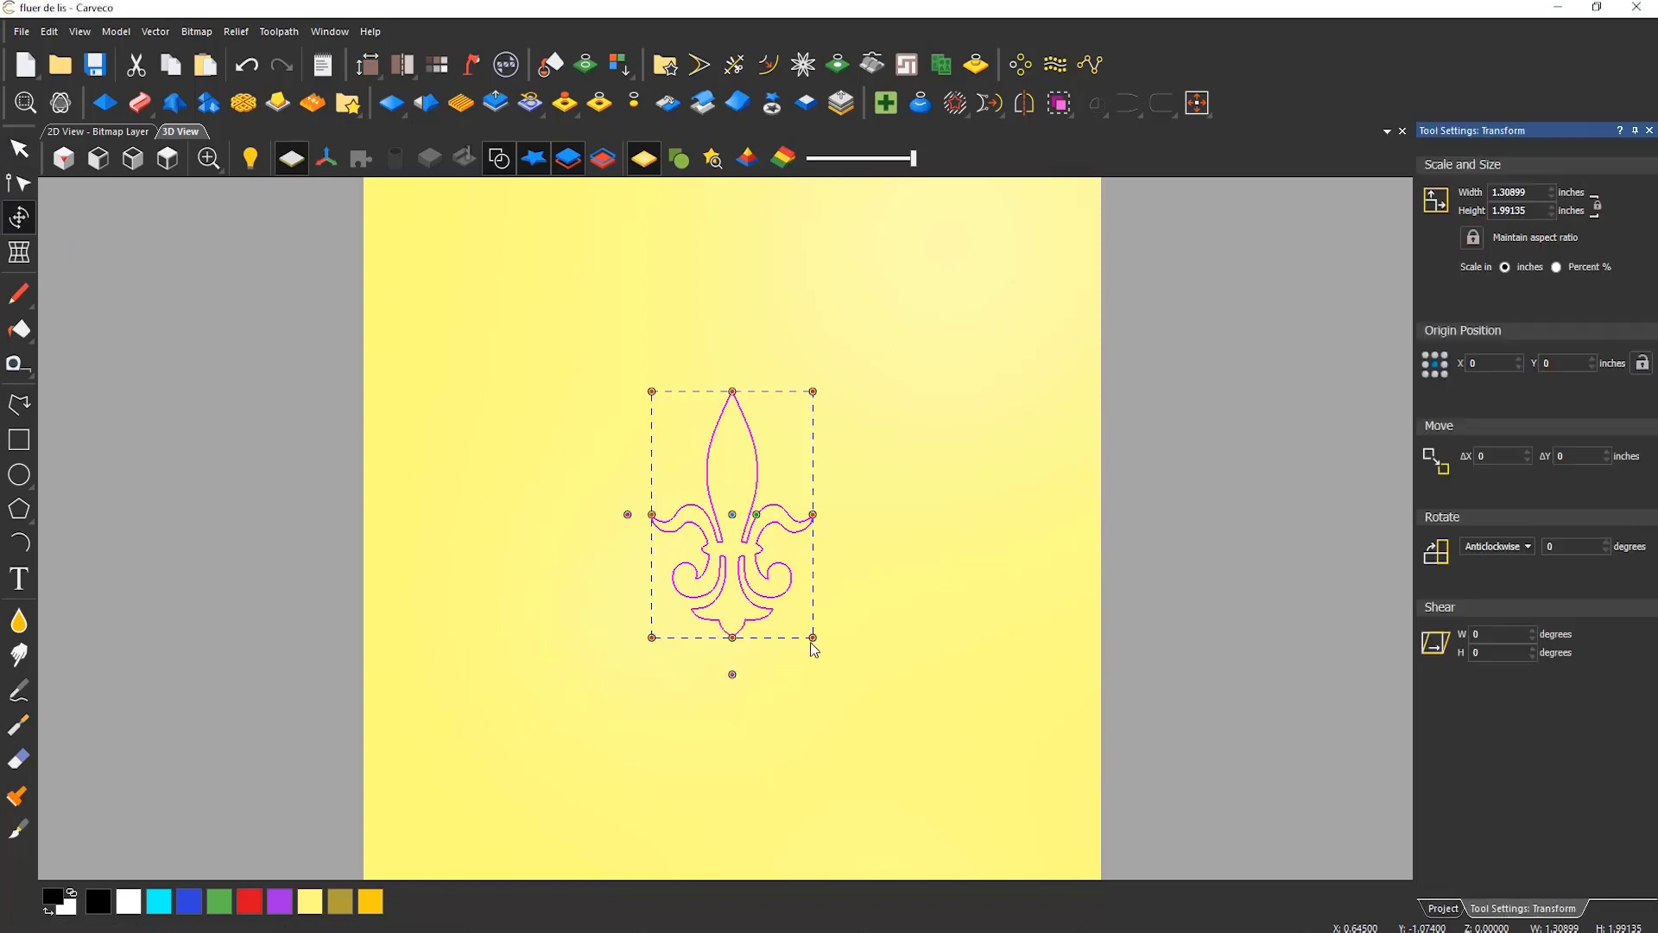
{"action": "left_click_drag", "start_coordinate": [812, 639], "coordinate": [855, 710]}
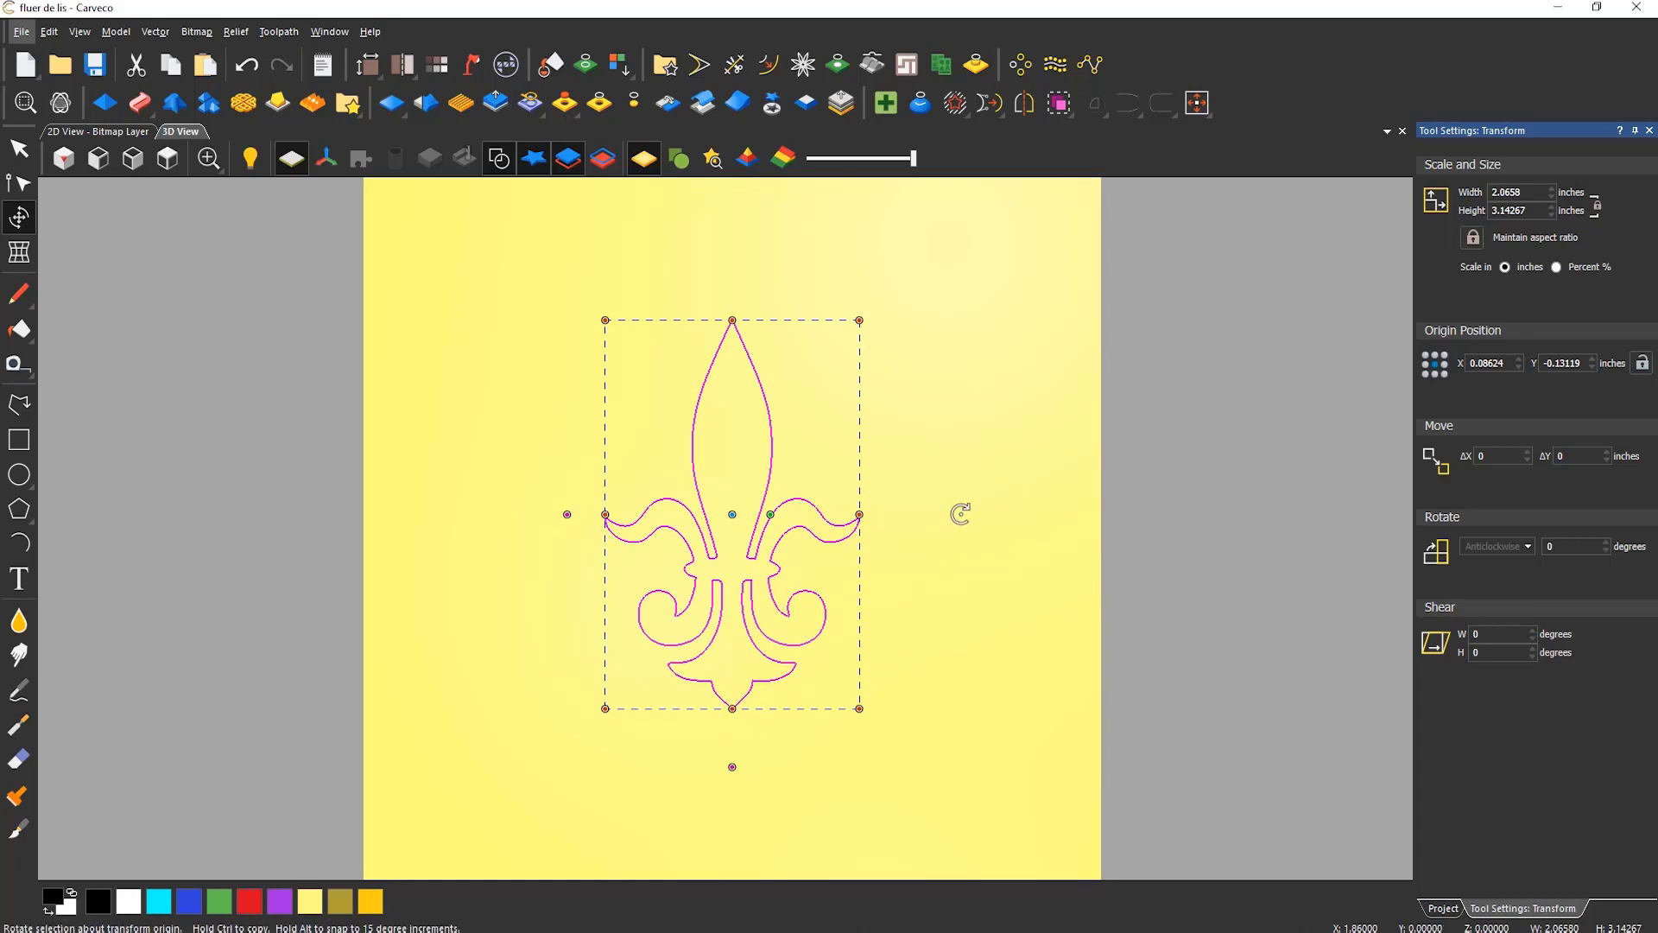
Step: Try rotating the fleur-de-lis about its centre in 15-degree increments
{"action": "left_click_drag", "start_coordinate": [960, 514], "coordinate": [658, 390]}
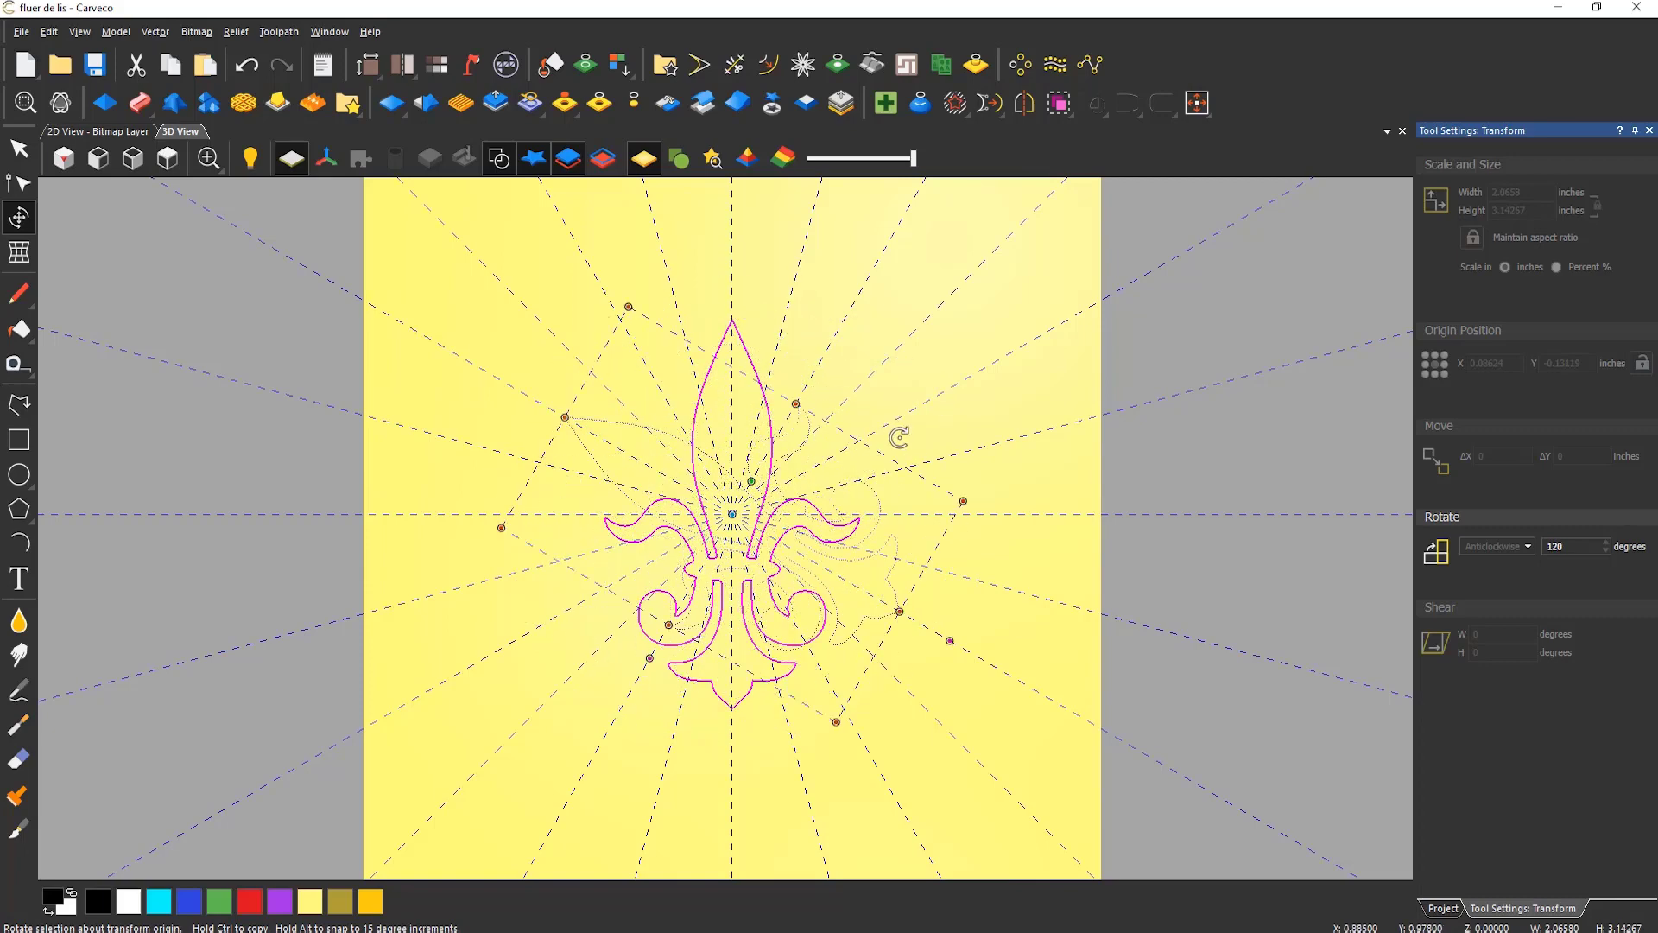
{"action": "left_click_drag", "start_coordinate": [899, 438], "coordinate": [914, 520]}
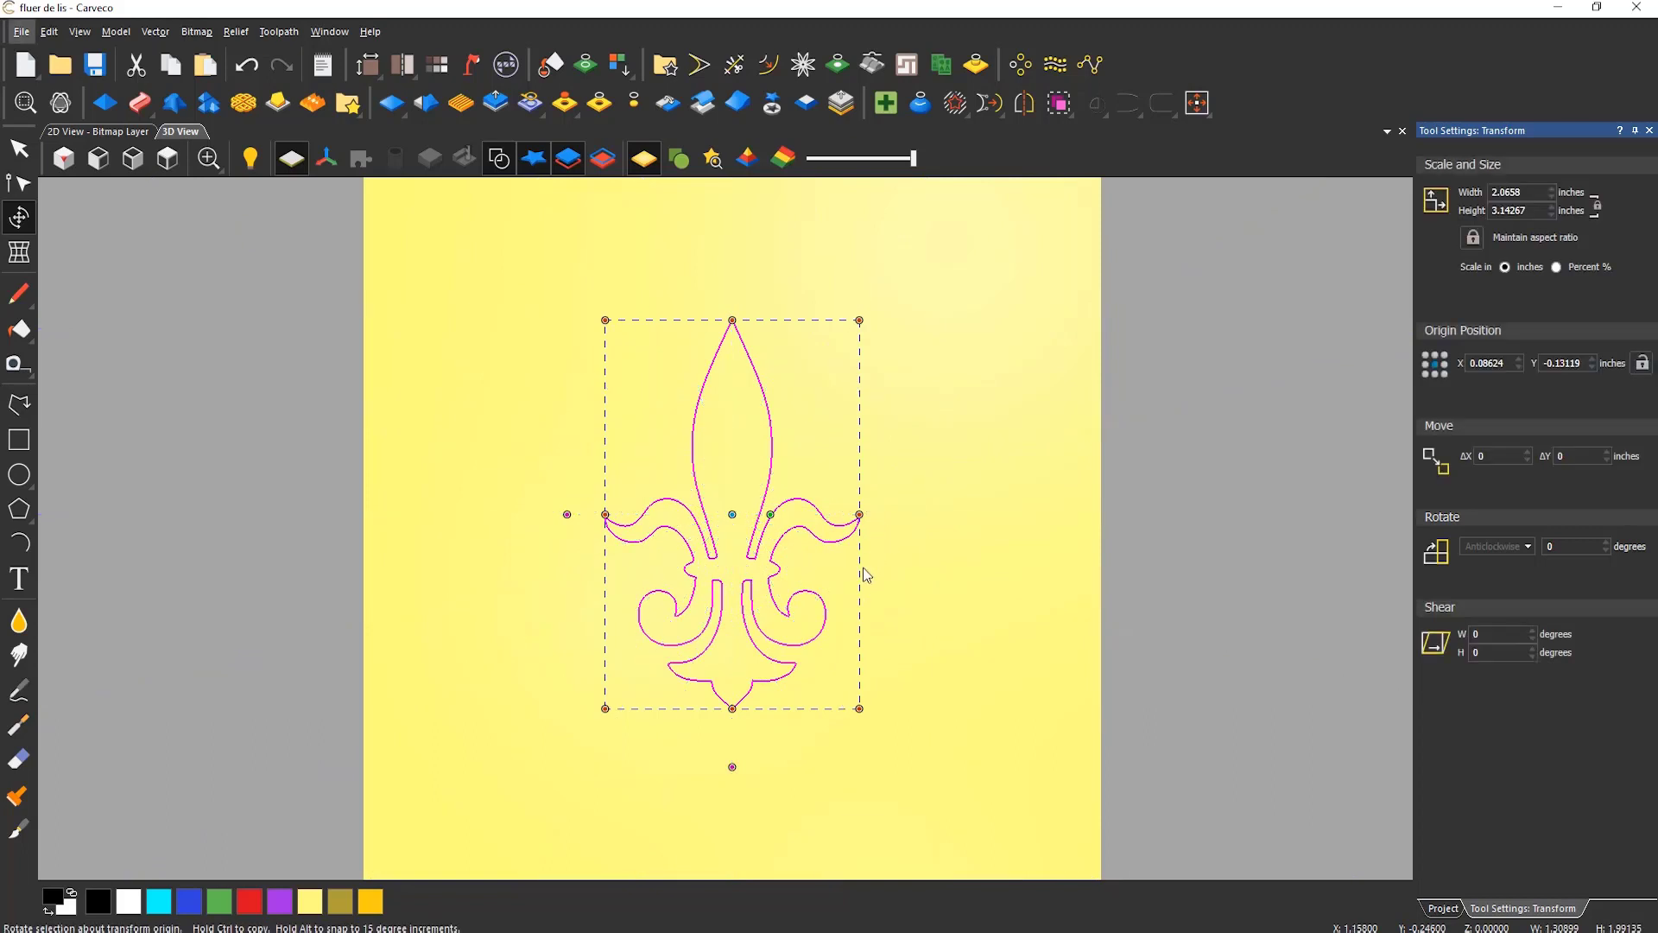
Step: Move the fleur-de-lis straight up along the Y axis by about 1.47 inches
{"action": "left_click_drag", "start_coordinate": [842, 611], "coordinate": [841, 430]}
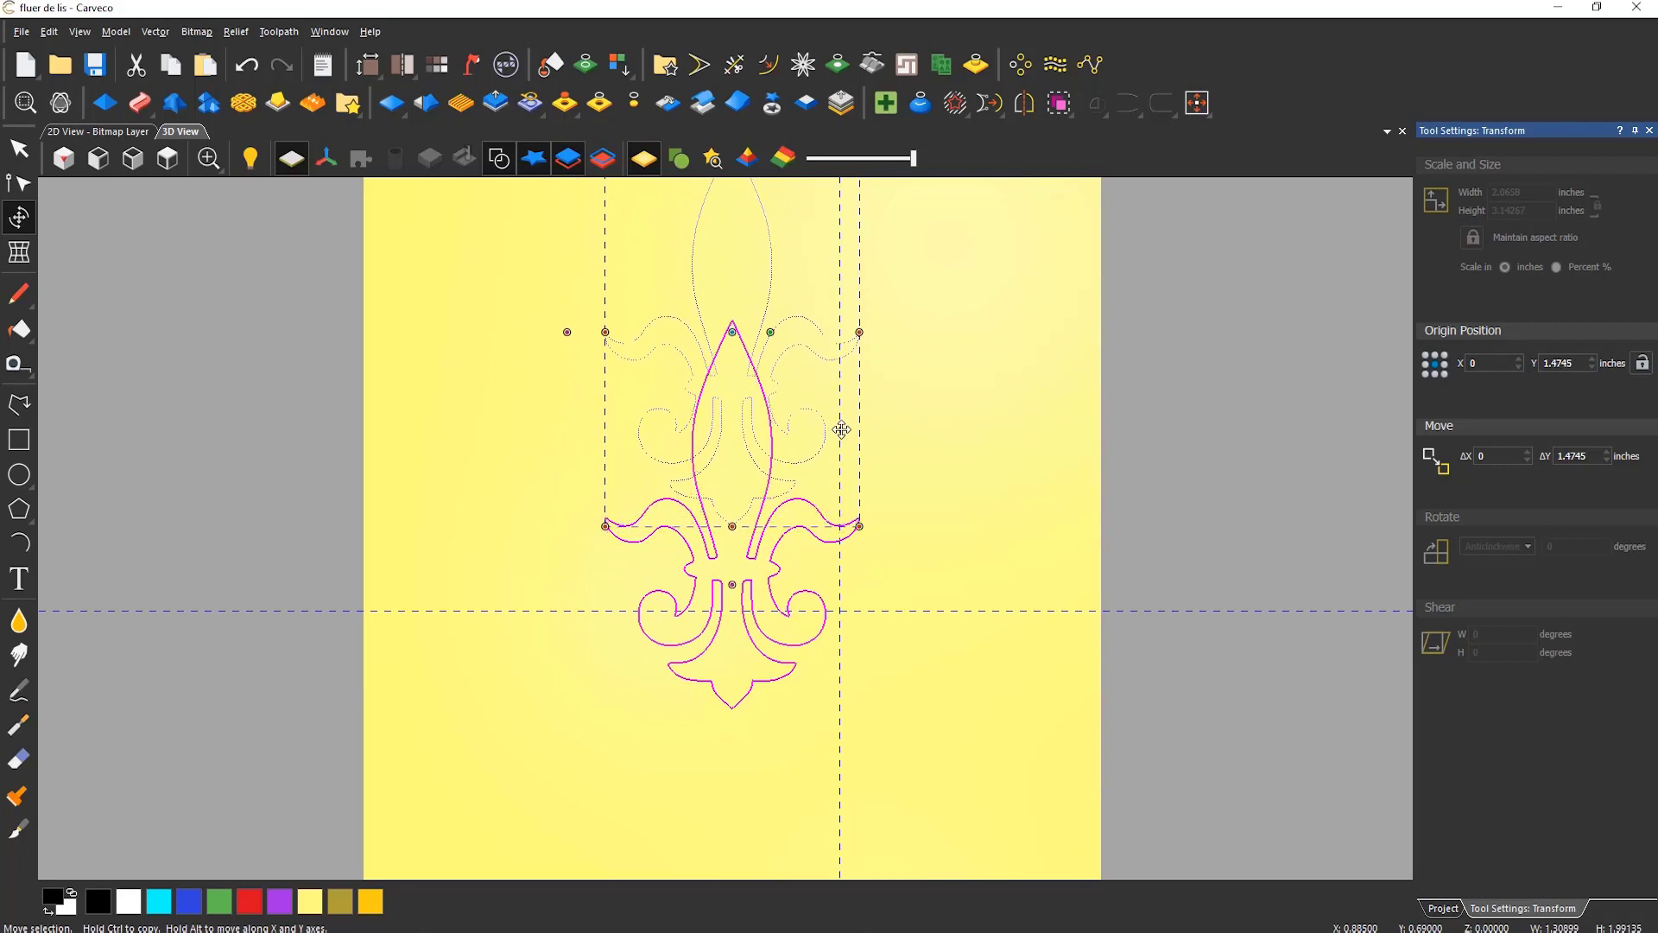
{"action": "left_click_drag", "start_coordinate": [841, 430], "coordinate": [842, 429]}
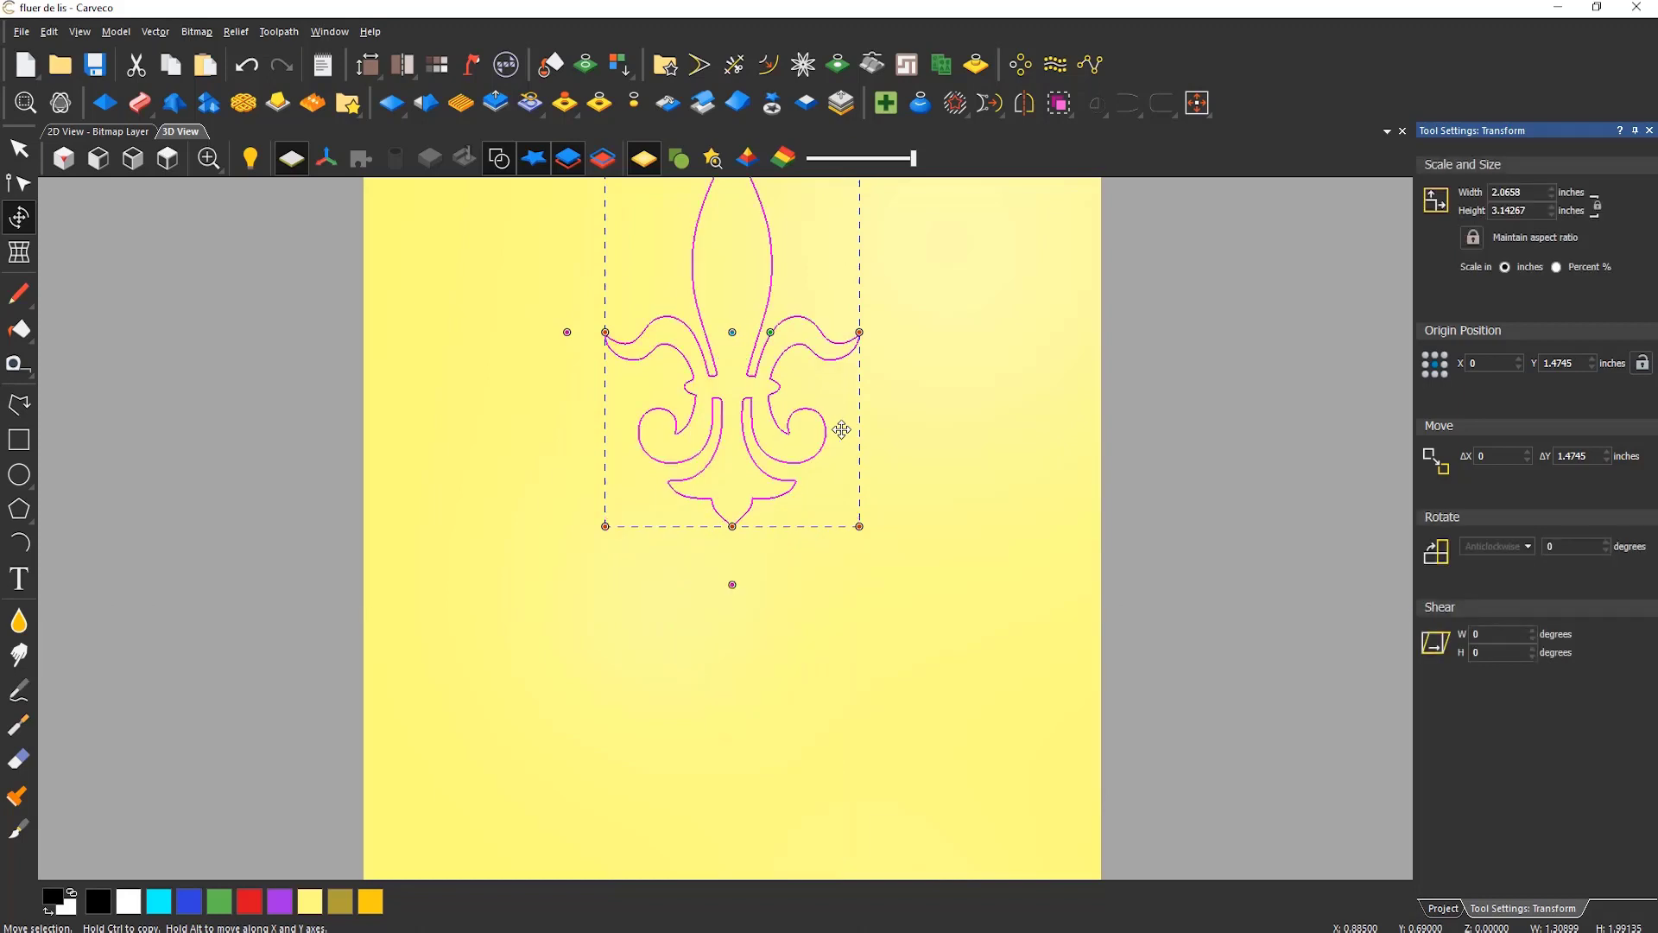
{"action": "key", "text": "alt"}
Step: Set the fleur-de-lis's transform origin to the bottom centre of its bounding box
{"action": "scroll", "coordinate": [804, 429], "scroll_direction": "down", "scroll_amount": 1}
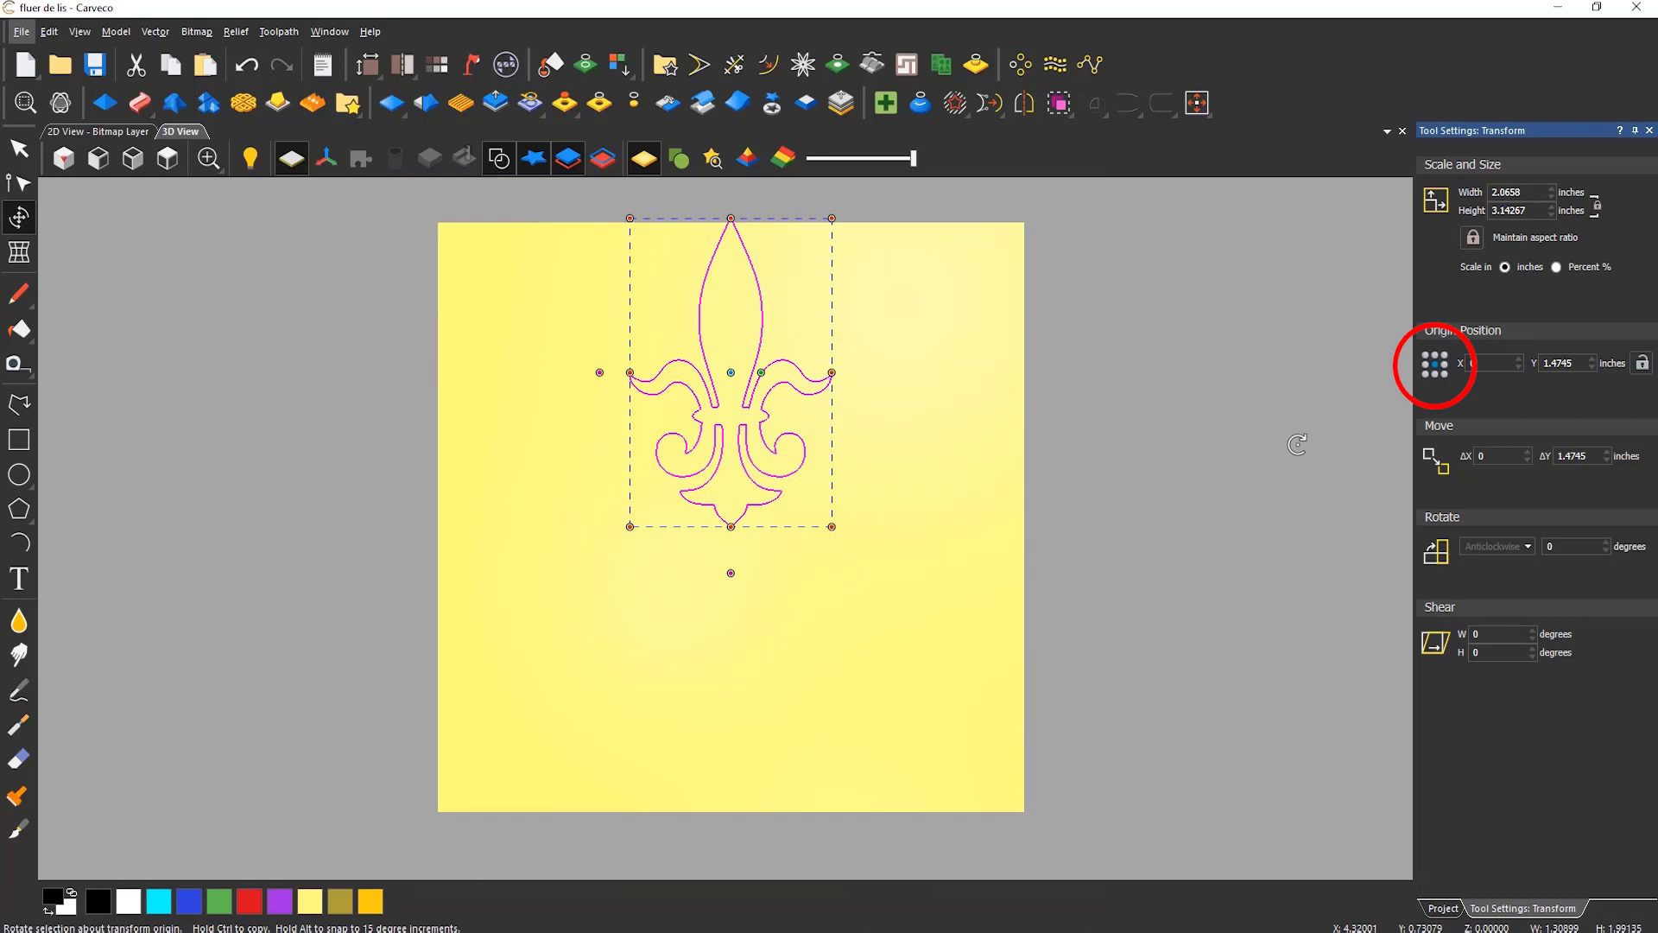
{"action": "key", "text": "alt"}
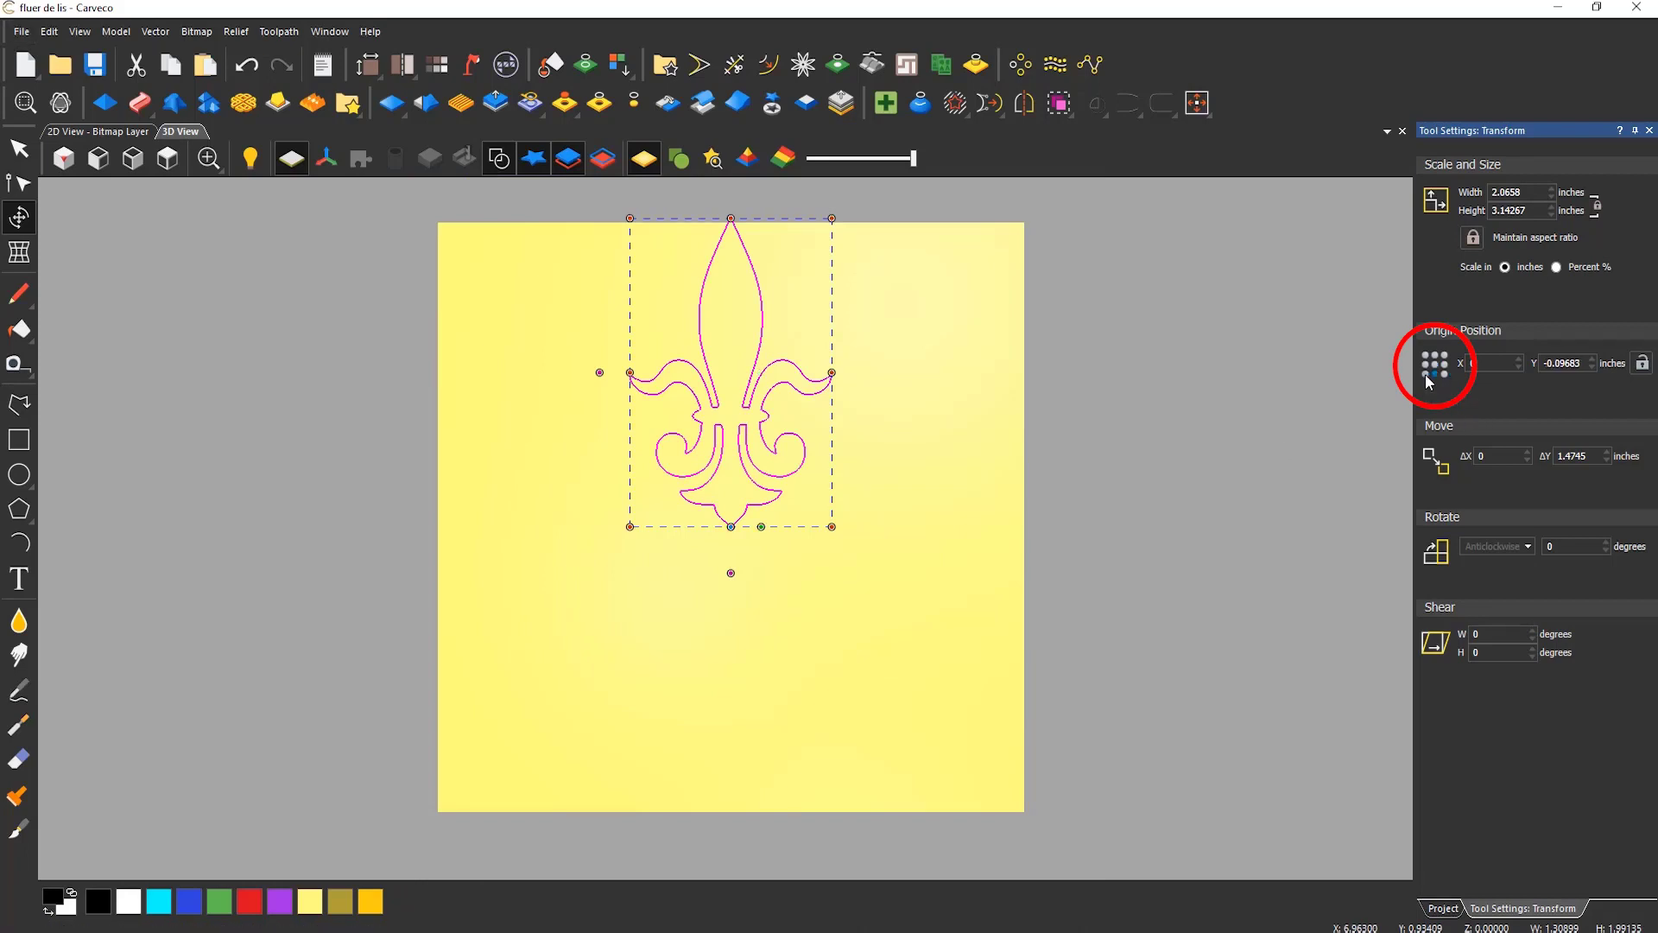
{"action": "left_click", "coordinate": [1426, 355]}
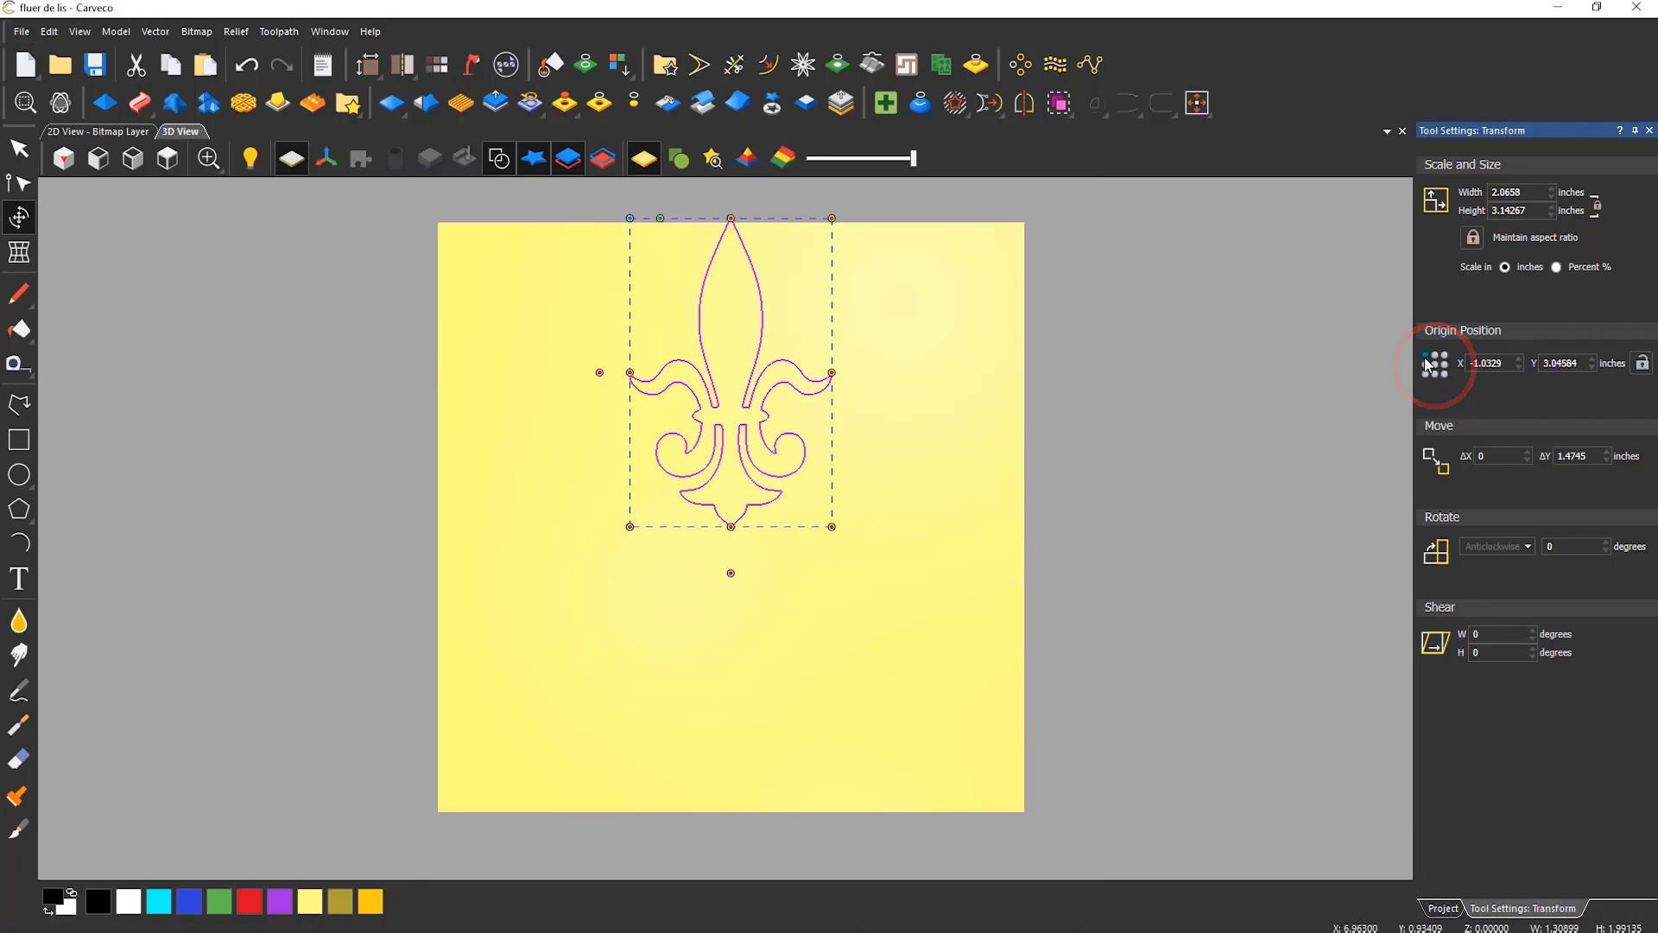
{"action": "left_click_drag", "start_coordinate": [674, 272], "coordinate": [731, 526]}
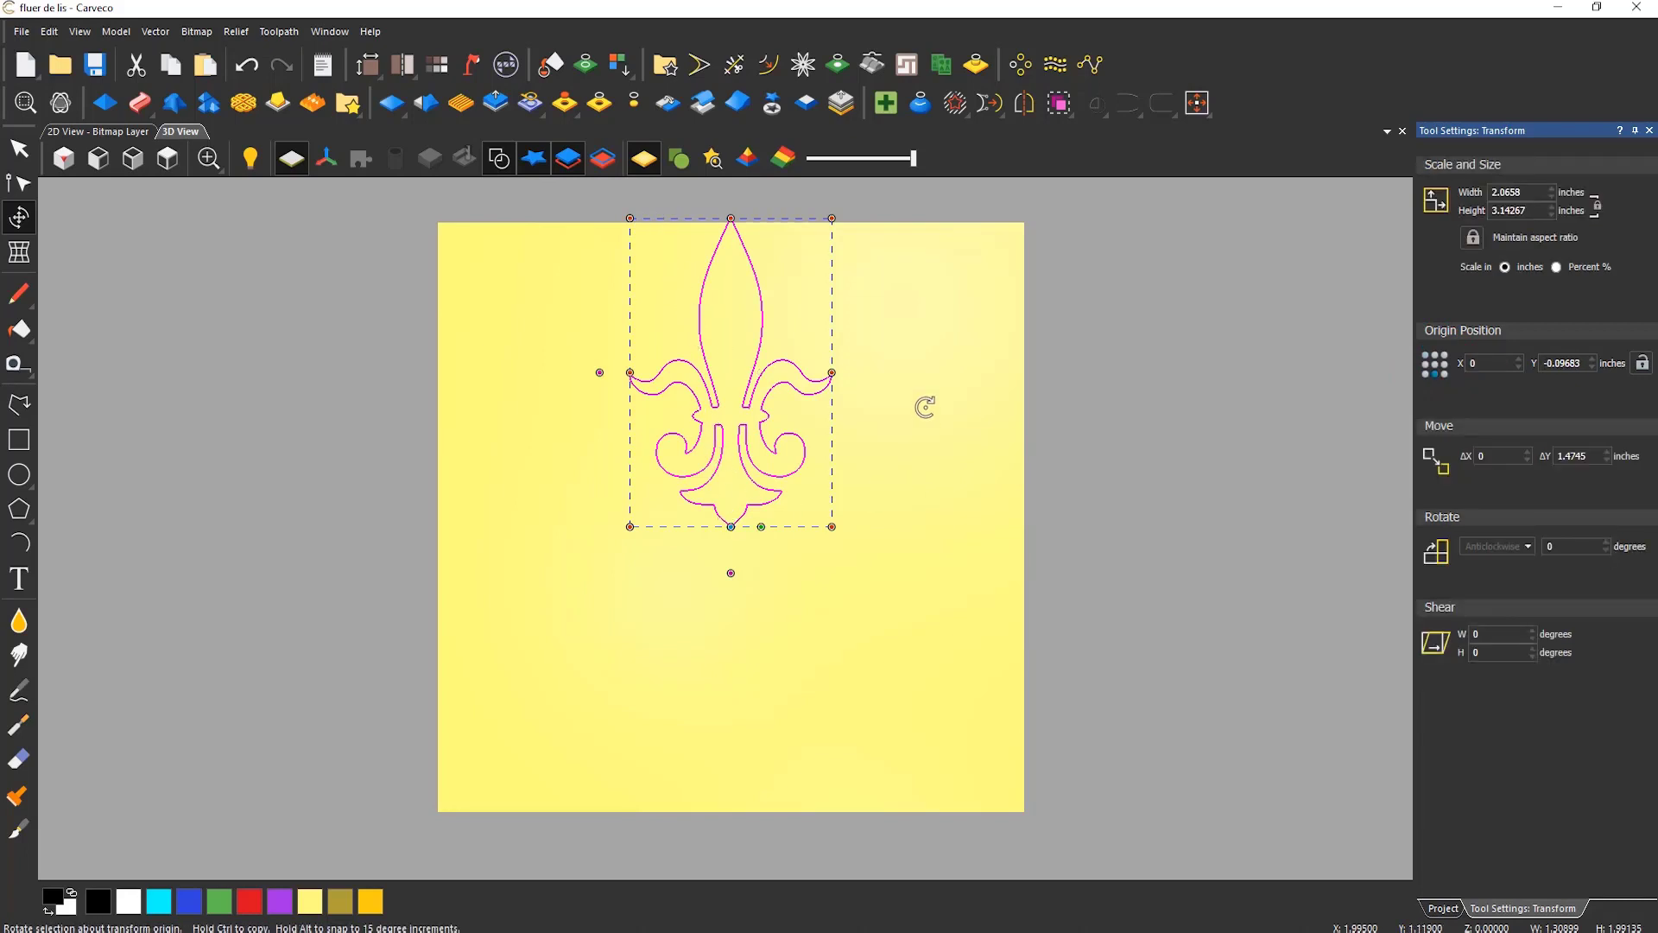
Step: Create three rotated copies of the fleur-de-lis about its bottom tip at 90-degree spacing, forming a four-way cross motif
{"action": "left_click_drag", "start_coordinate": [925, 407], "coordinate": [500, 688]}
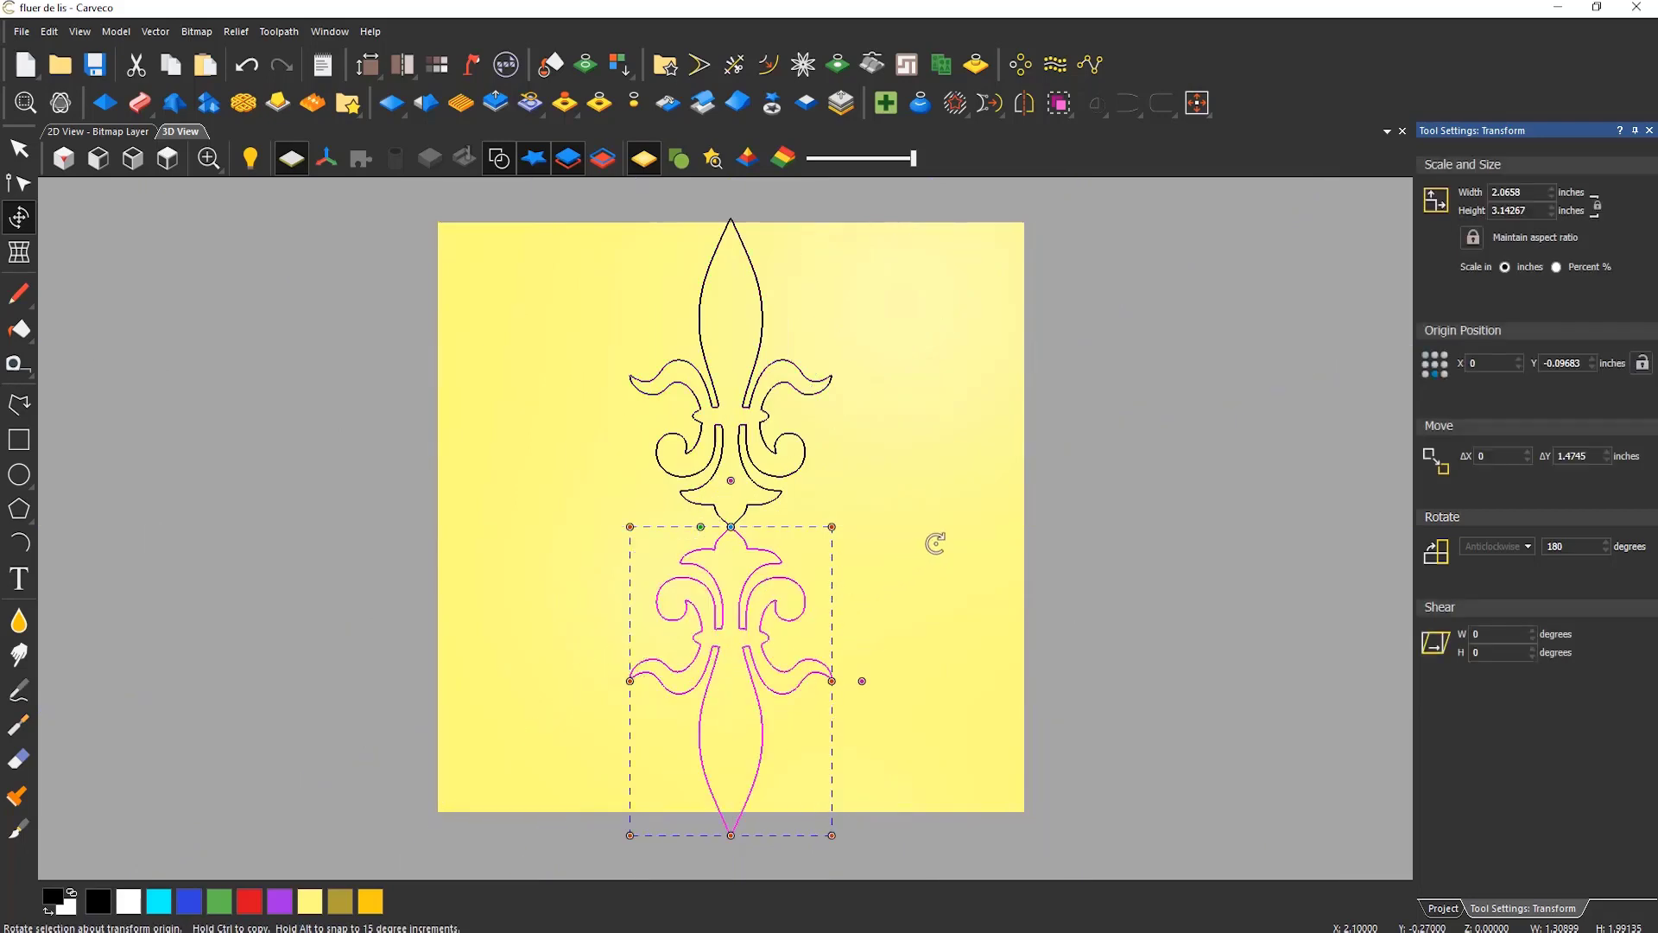
{"action": "left_click_drag", "start_coordinate": [903, 636], "coordinate": [753, 687]}
{"action": "left_click_drag", "start_coordinate": [939, 556], "coordinate": [536, 544], "text": "alt"}
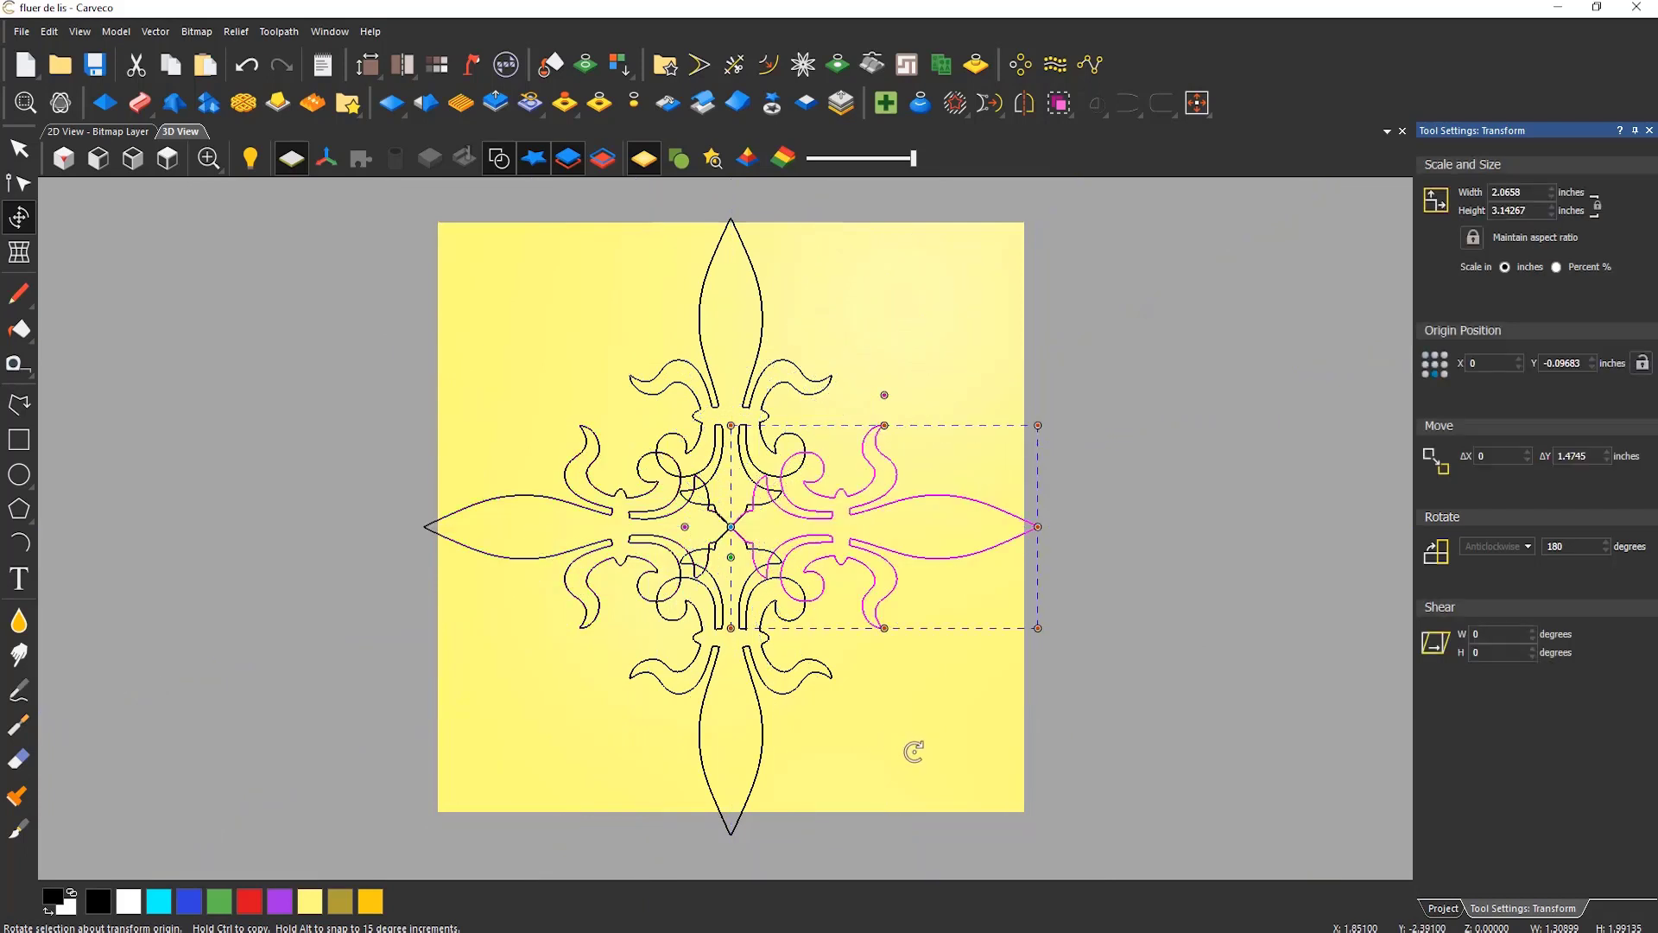
{"action": "key", "text": "Escape"}
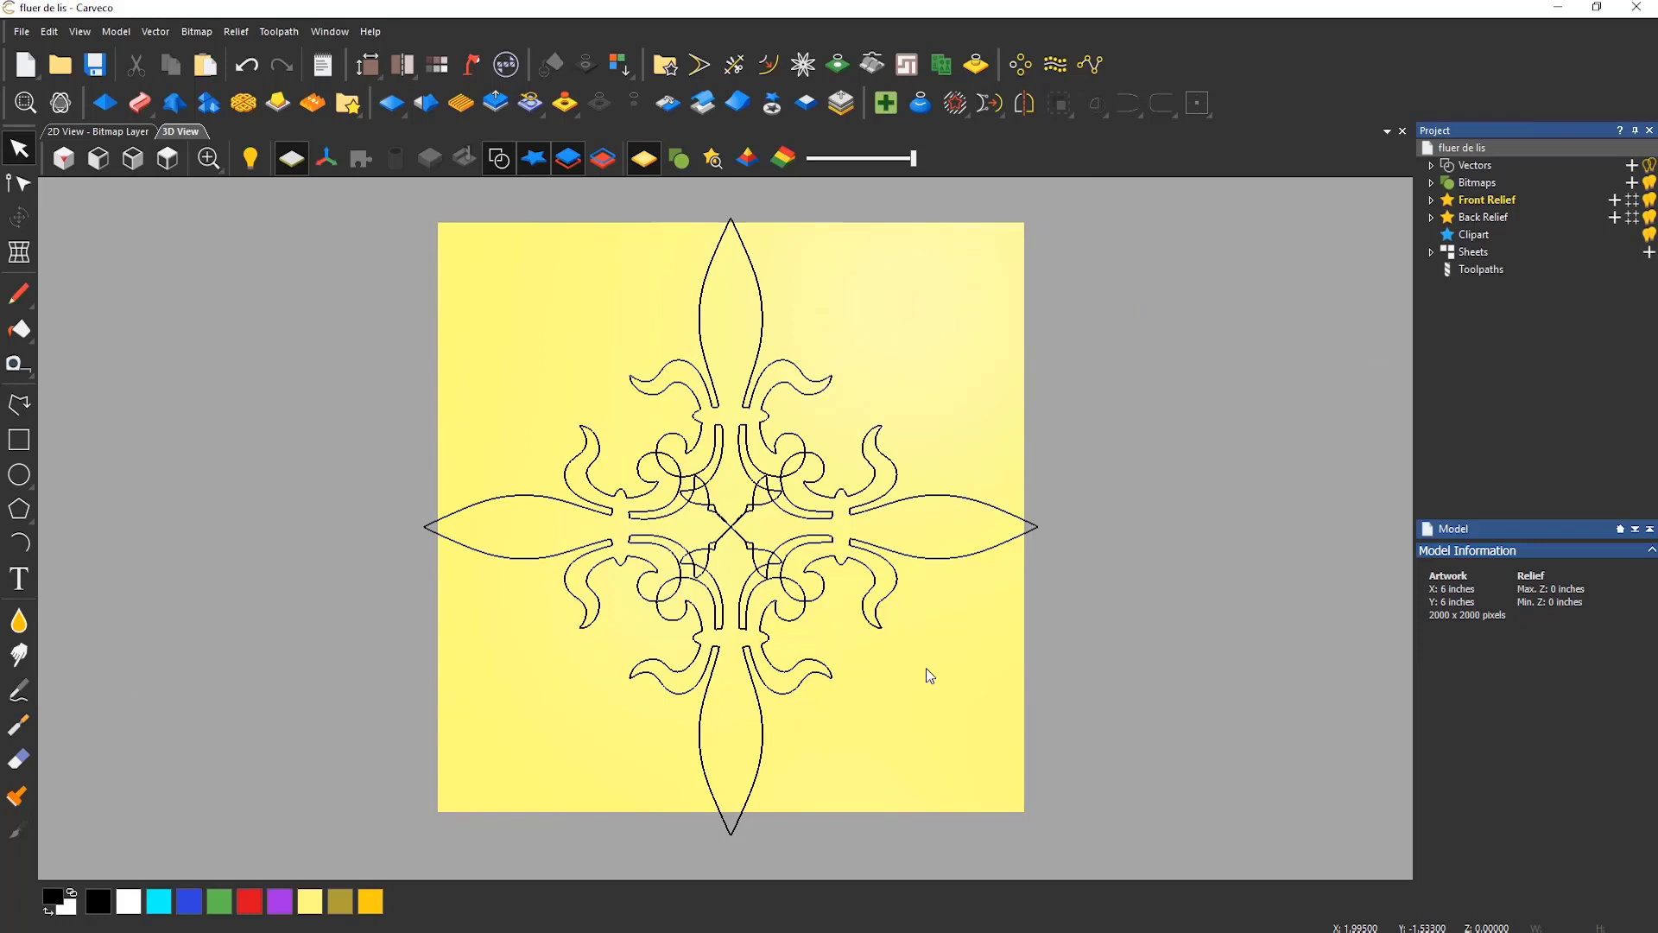
Step: Scale the whole four-way motif down proportionally to about 1.82 inches square
{"action": "key", "text": "ctrl+a"}
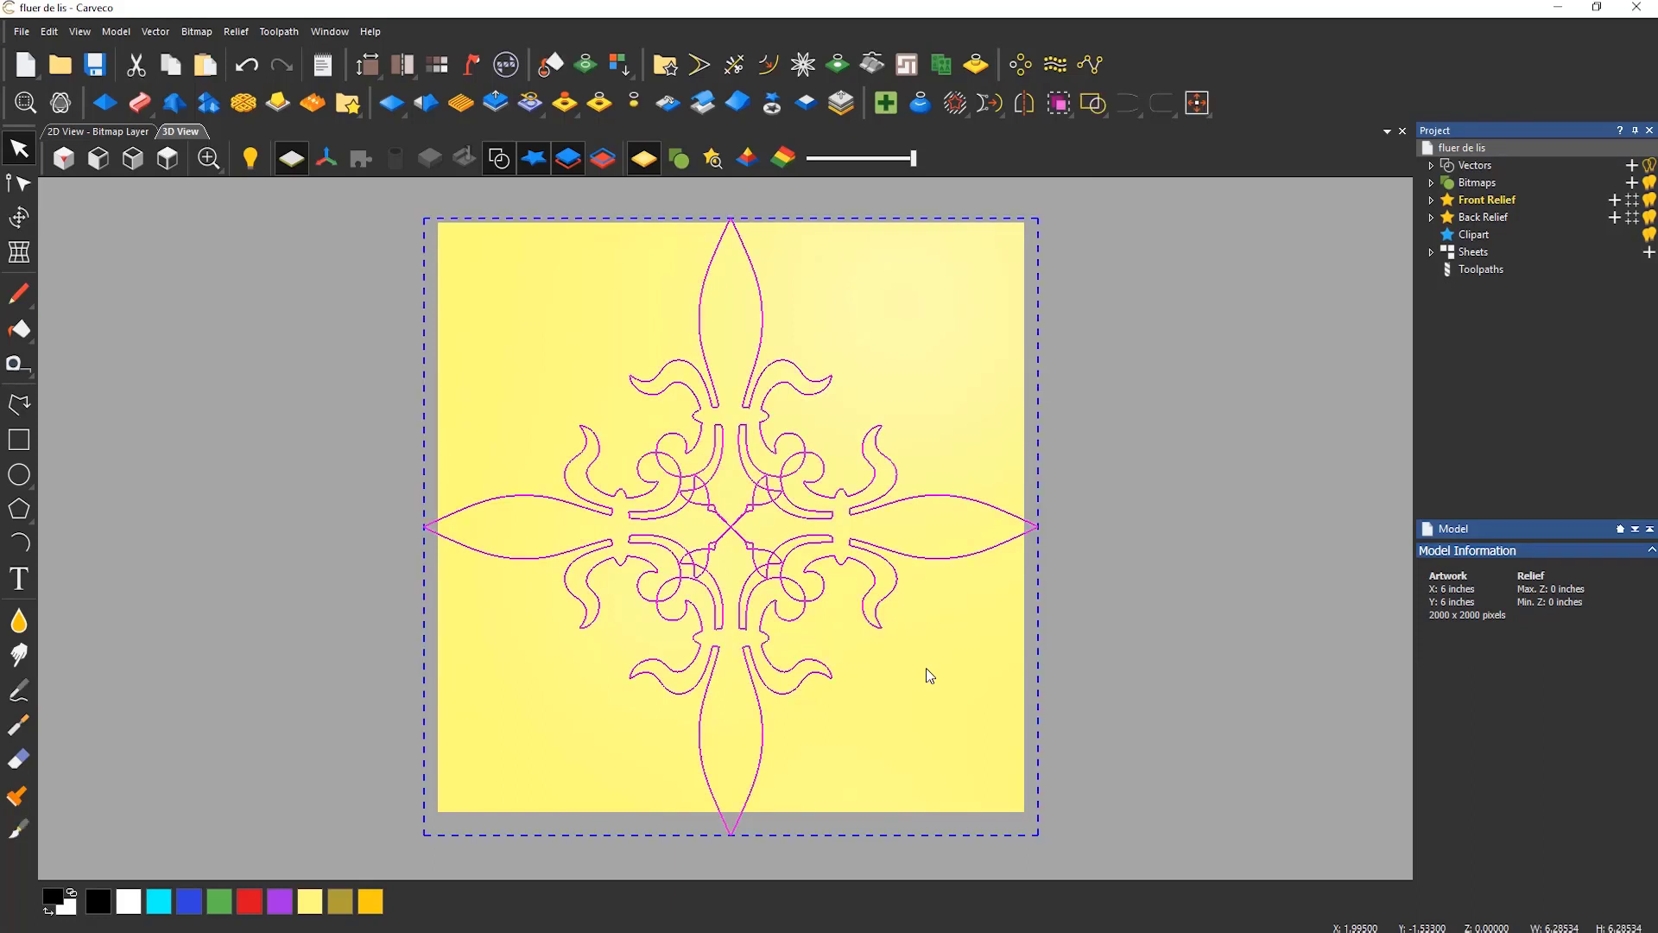
{"action": "left_click", "coordinate": [20, 223]}
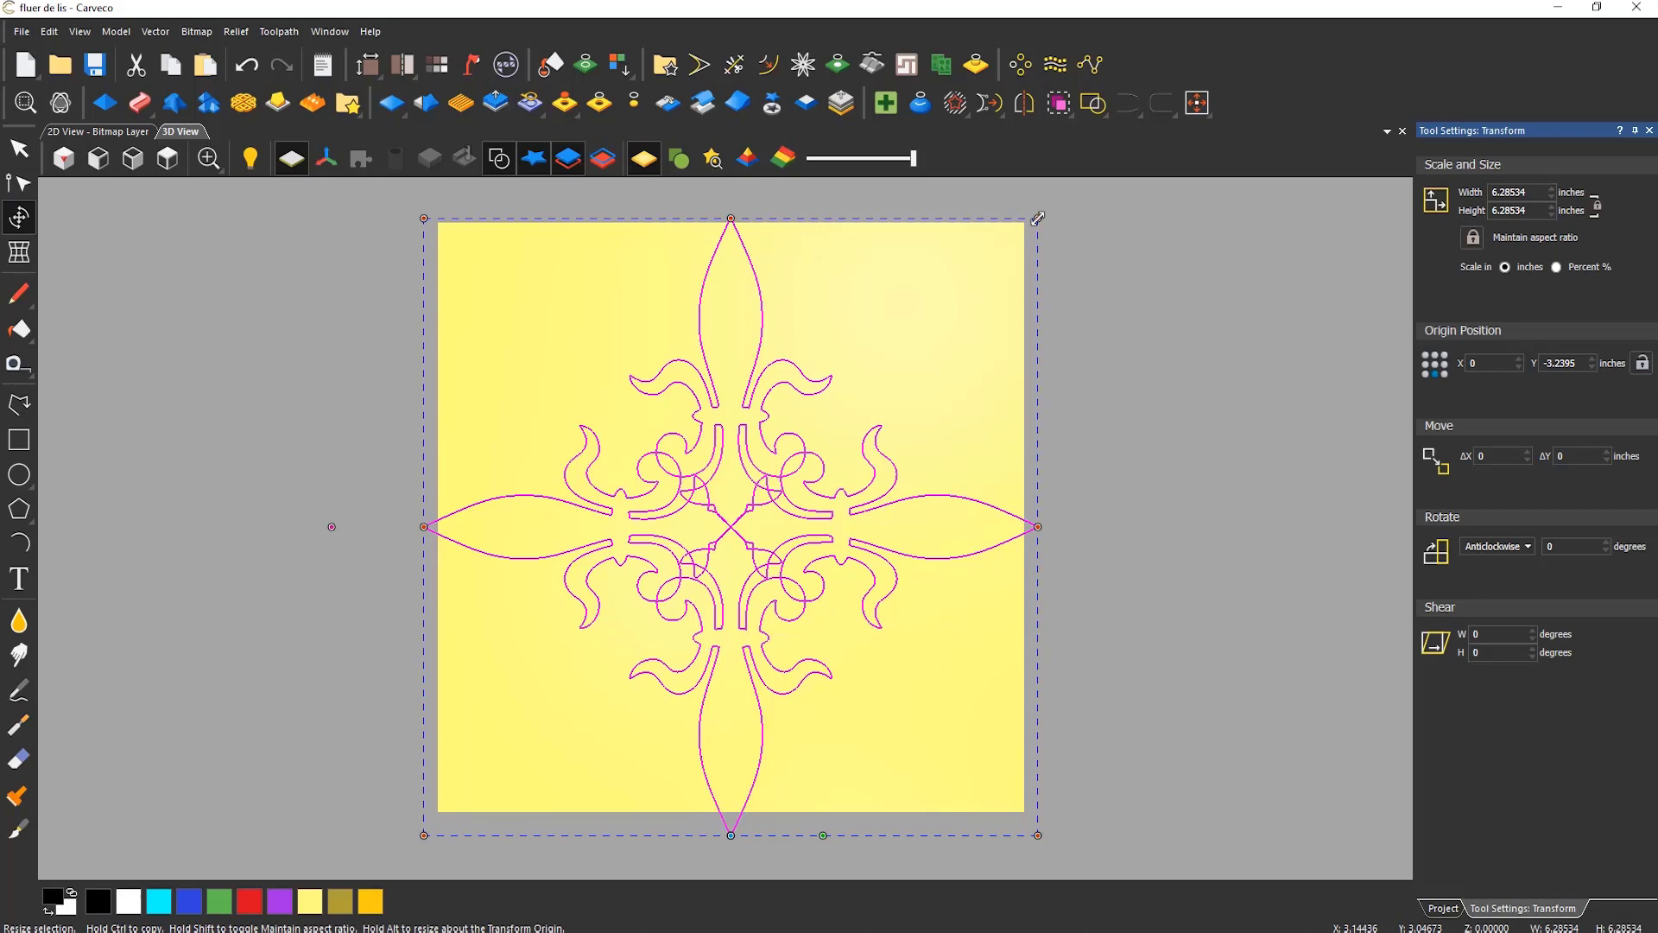
{"action": "left_click_drag", "start_coordinate": [1038, 218], "coordinate": [898, 353]}
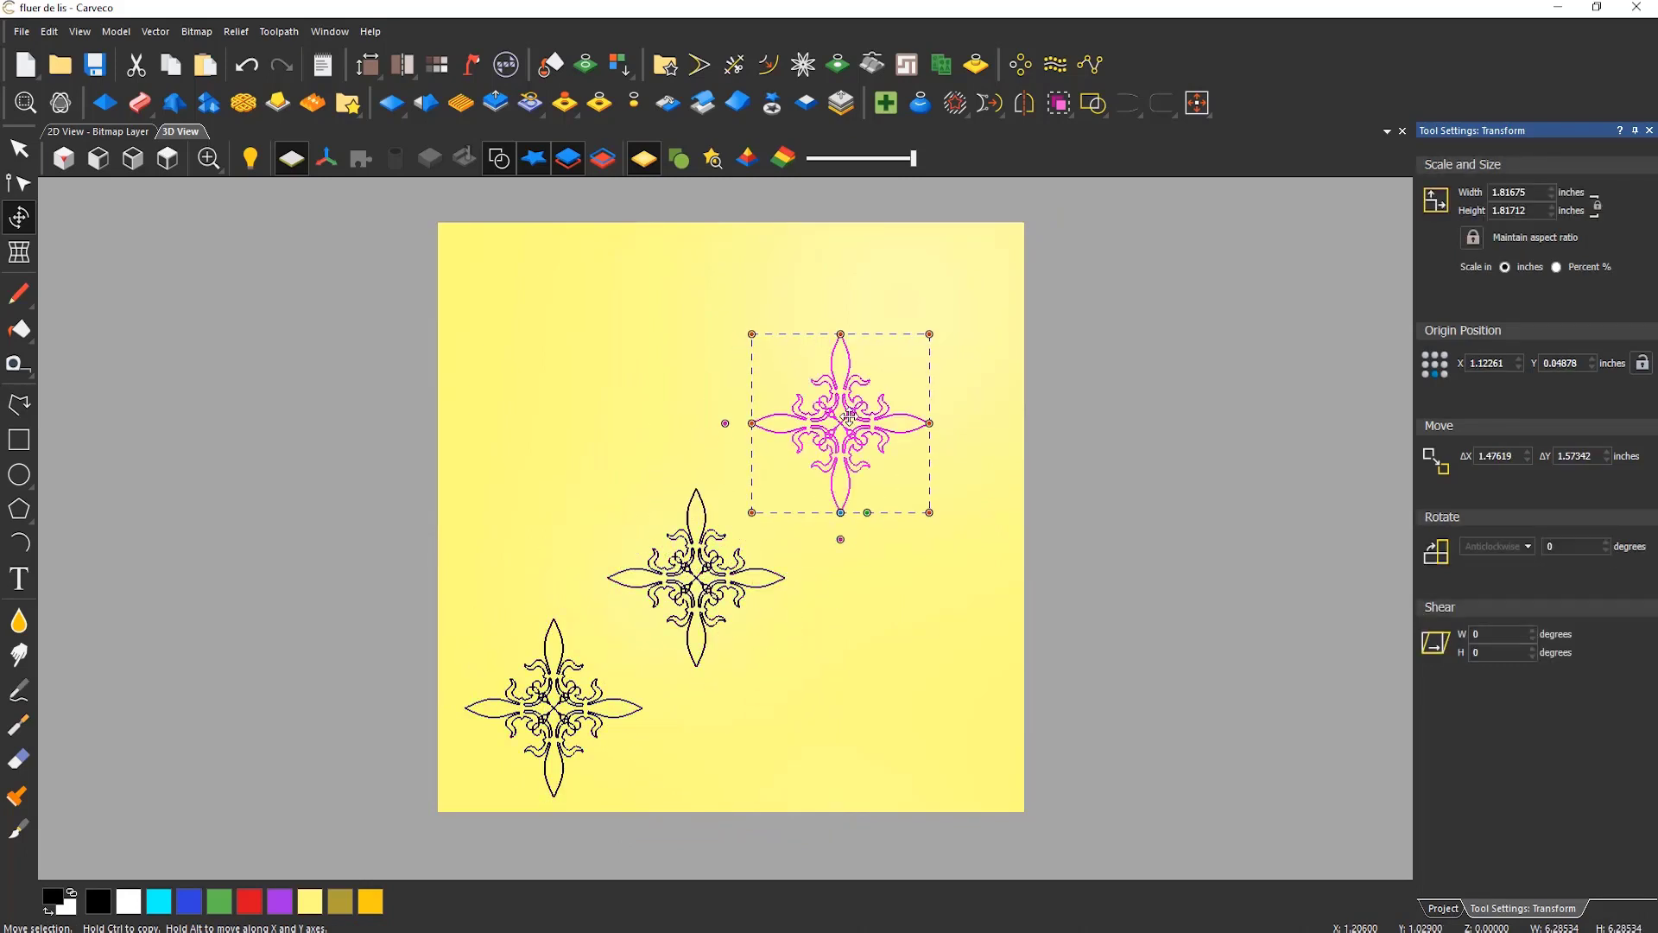